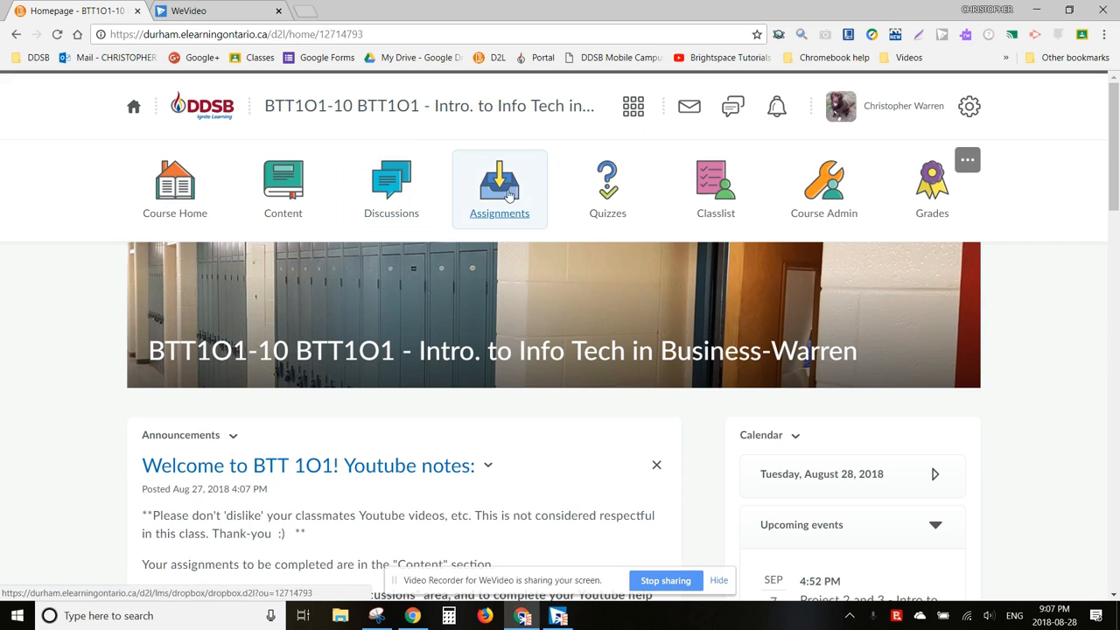
Open the Youtube topic in the course's Discussions and start a new thread
click(391, 188)
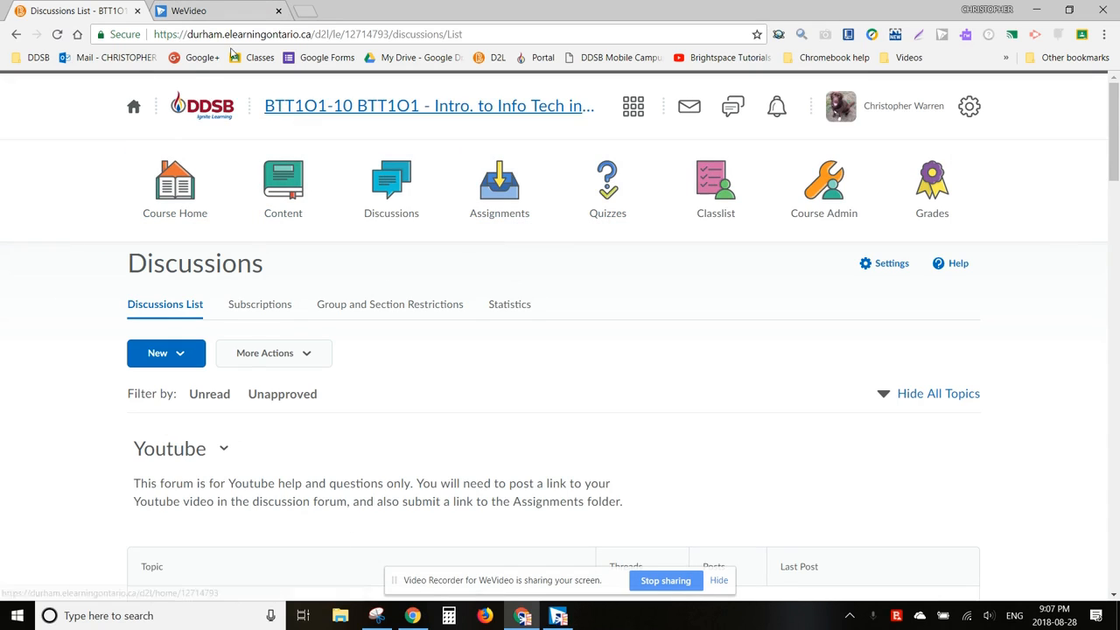
click(212, 10)
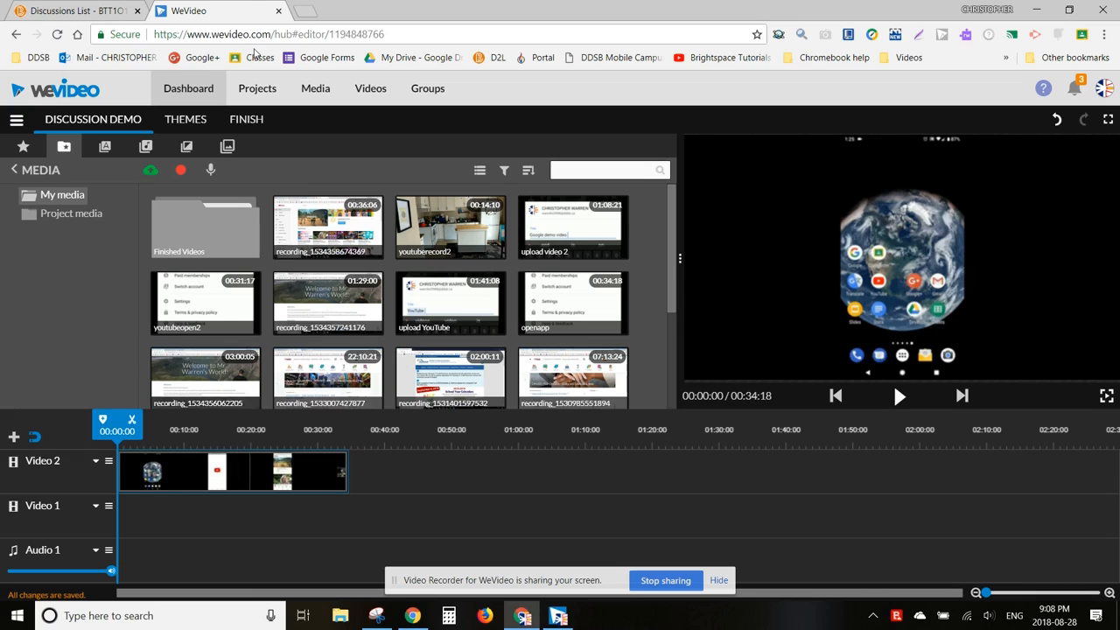
click(96, 8)
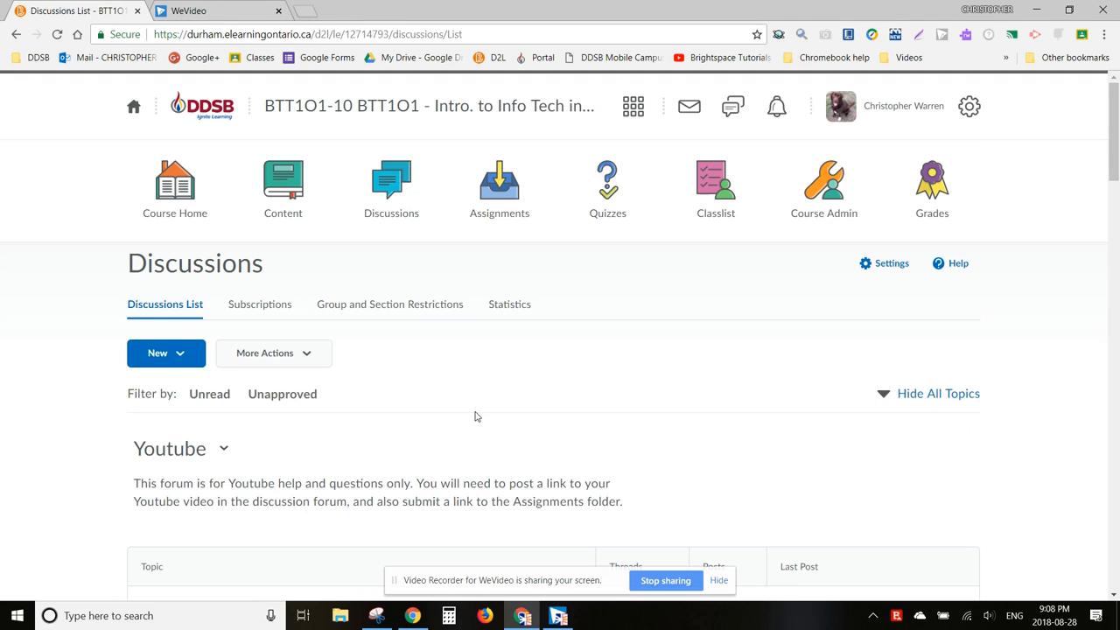
scroll(475, 417, down, 3)
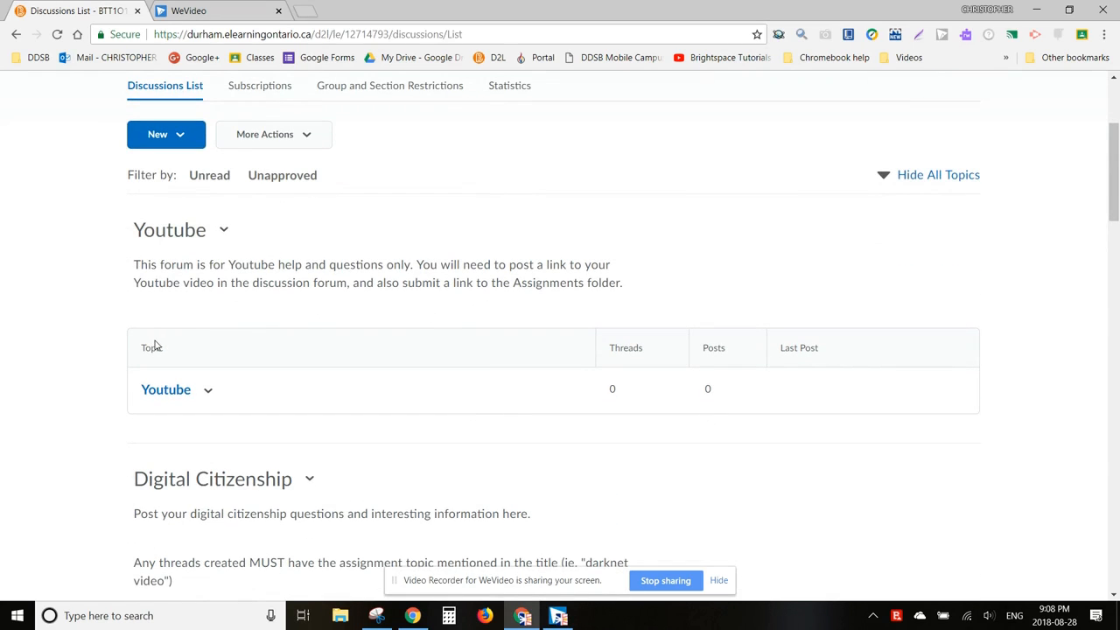
scroll(285, 289, up, 2)
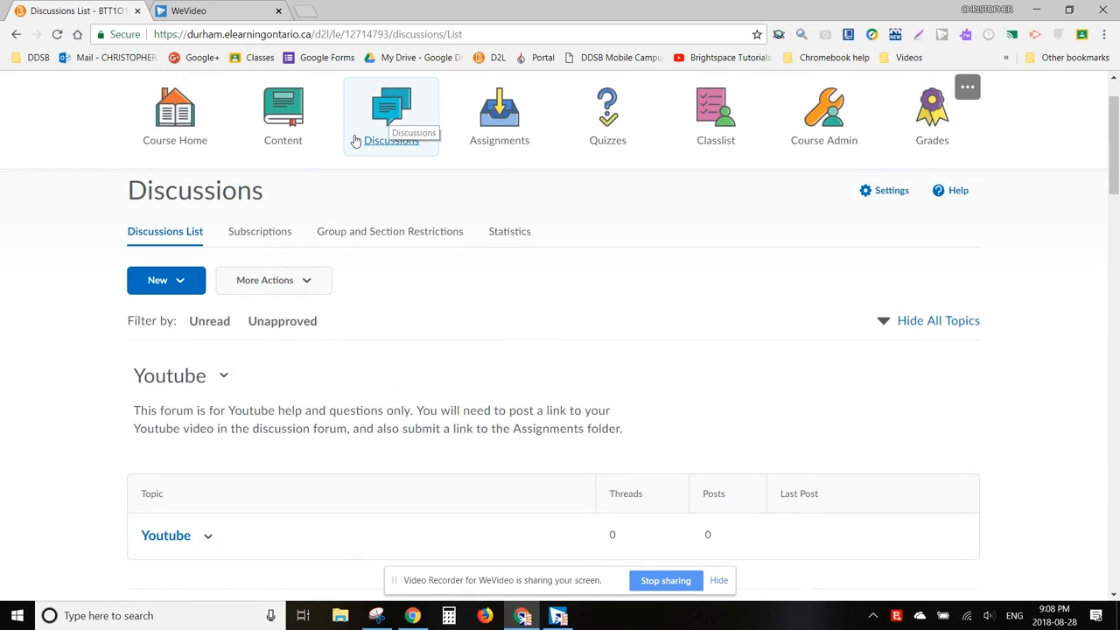
scroll(295, 408, down, 1)
click(165, 462)
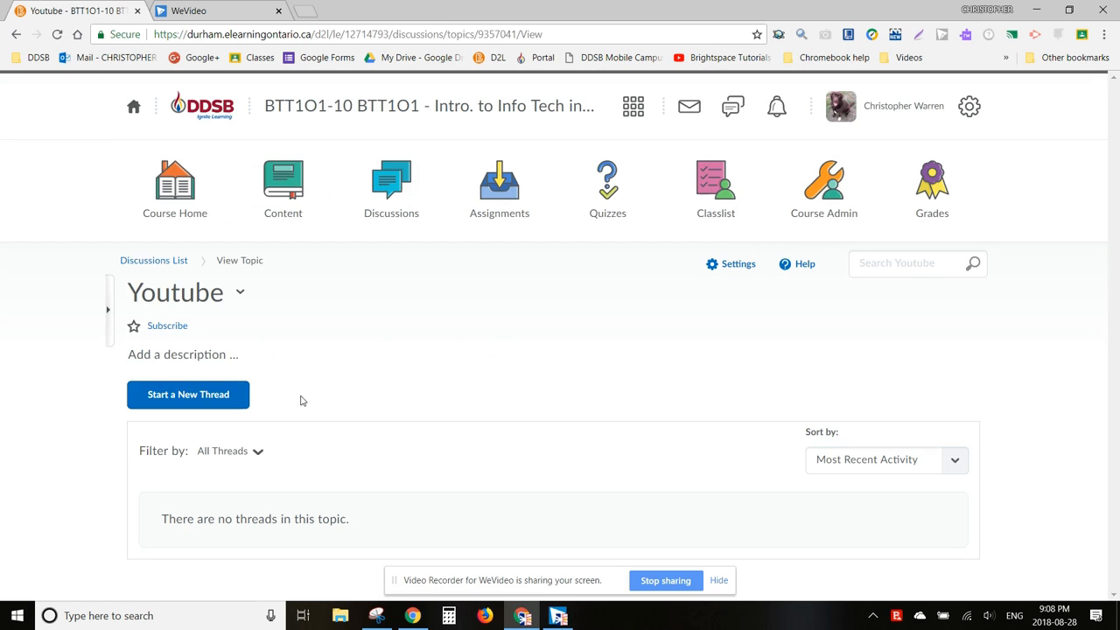
click(166, 397)
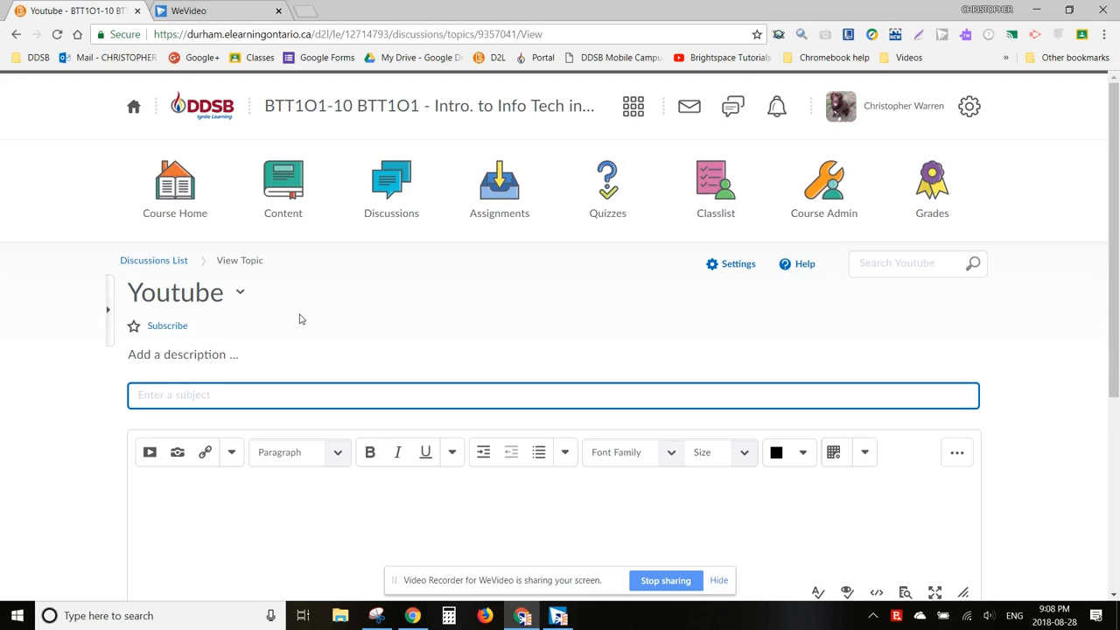
scroll(415, 262, down, 1)
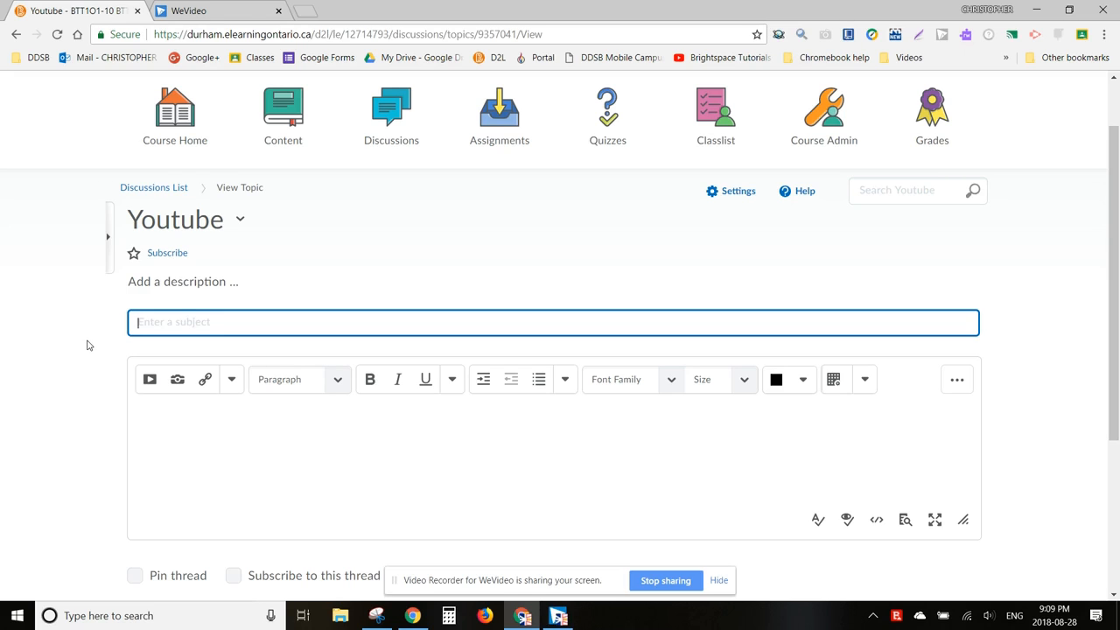
text(Heeeeelllpppp!)
drag(208, 321, 134, 331)
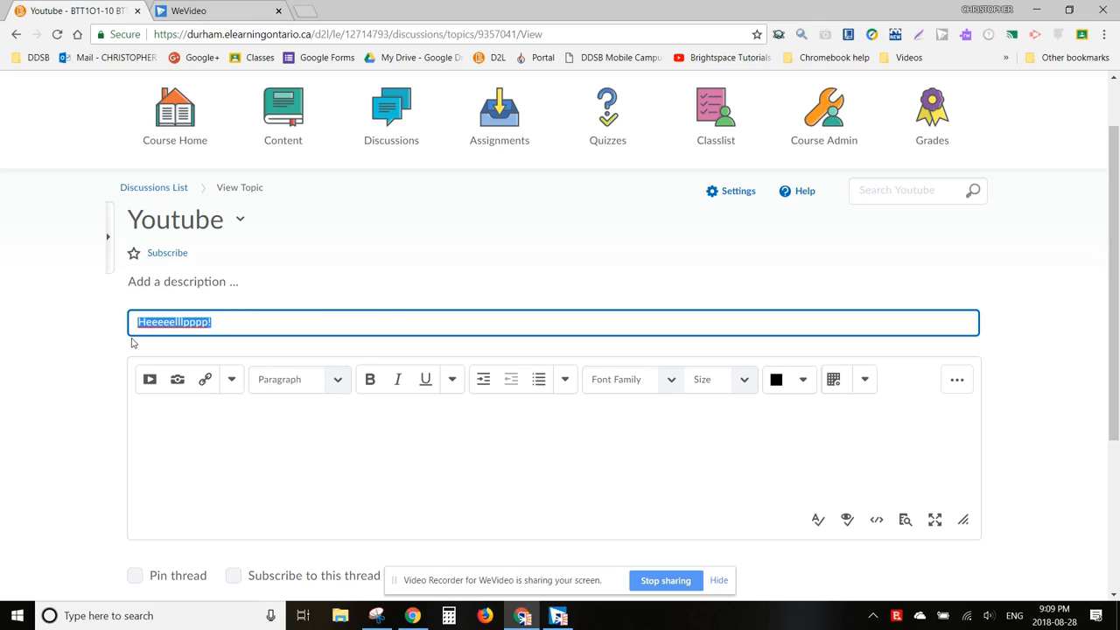
key(BackSpace)
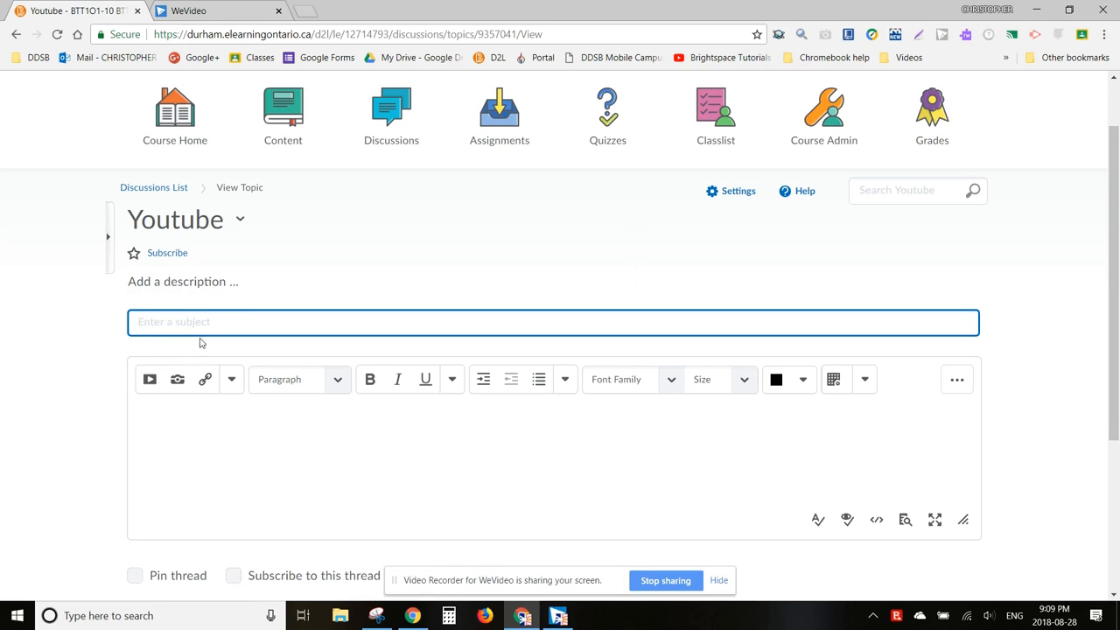
Enter "How to split a clip in Wevideo?" as the subject of the new thread
click(250, 6)
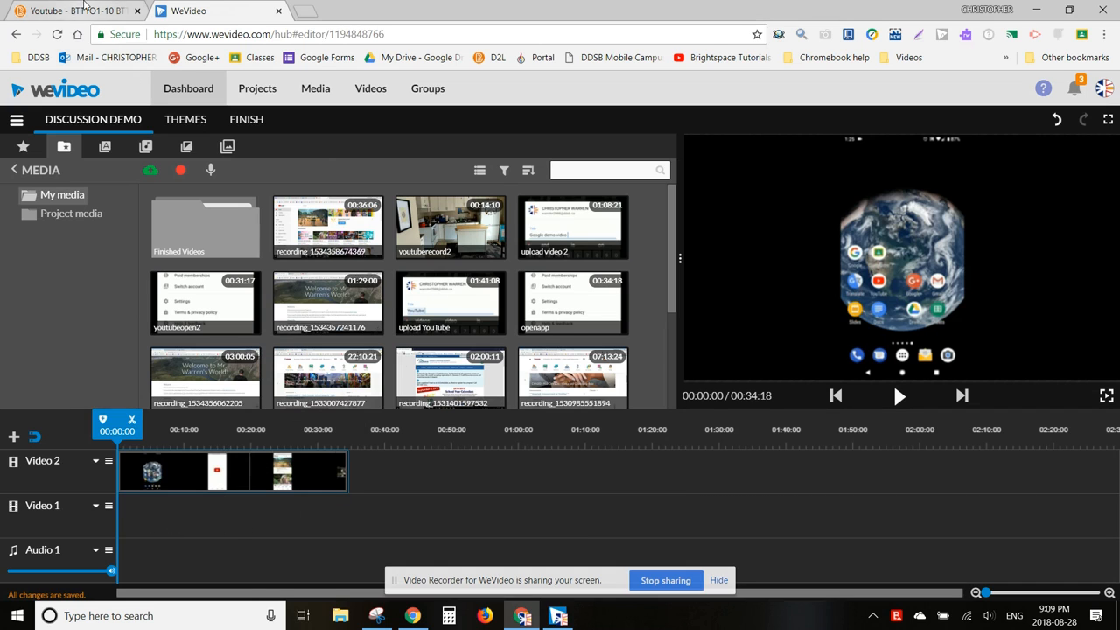
click(83, 10)
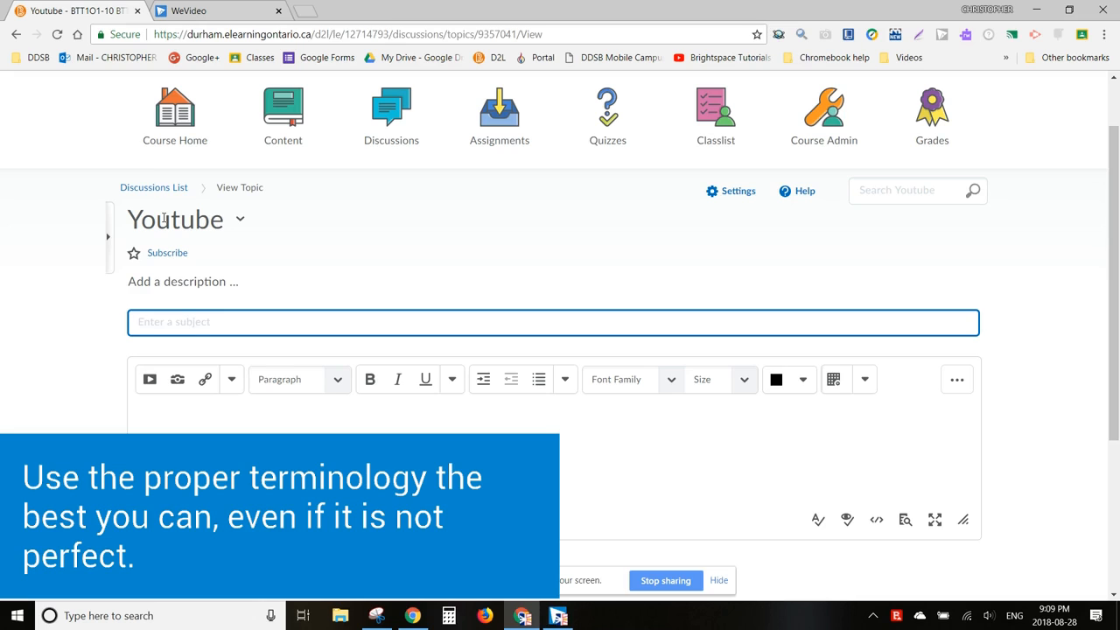
text(How to split a clip)
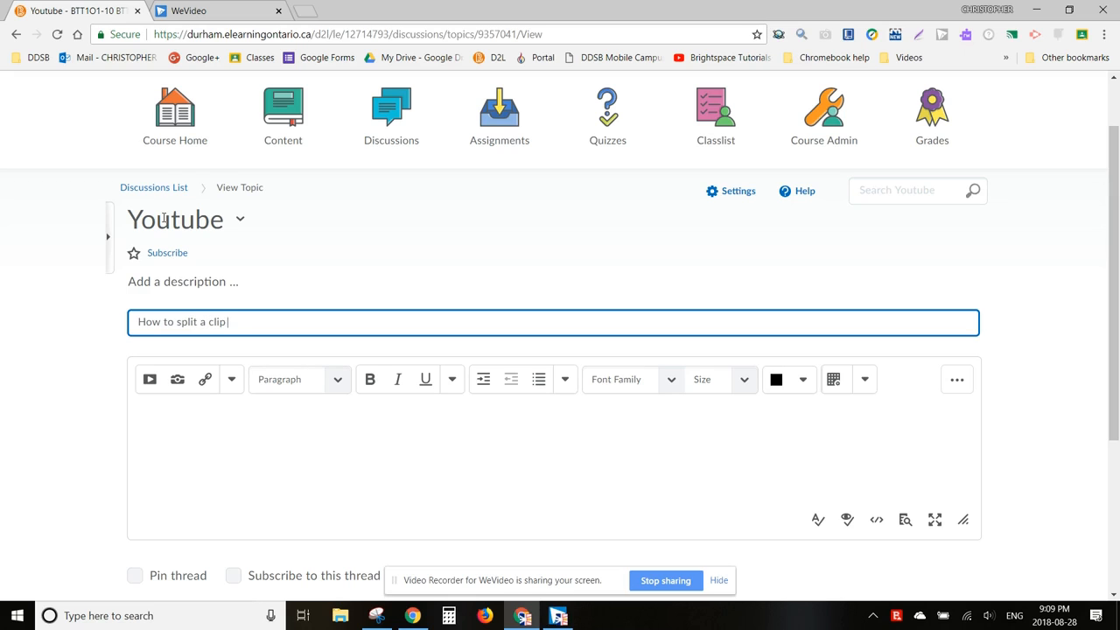
text( in Wevideo?)
scroll(35, 362, down, 1)
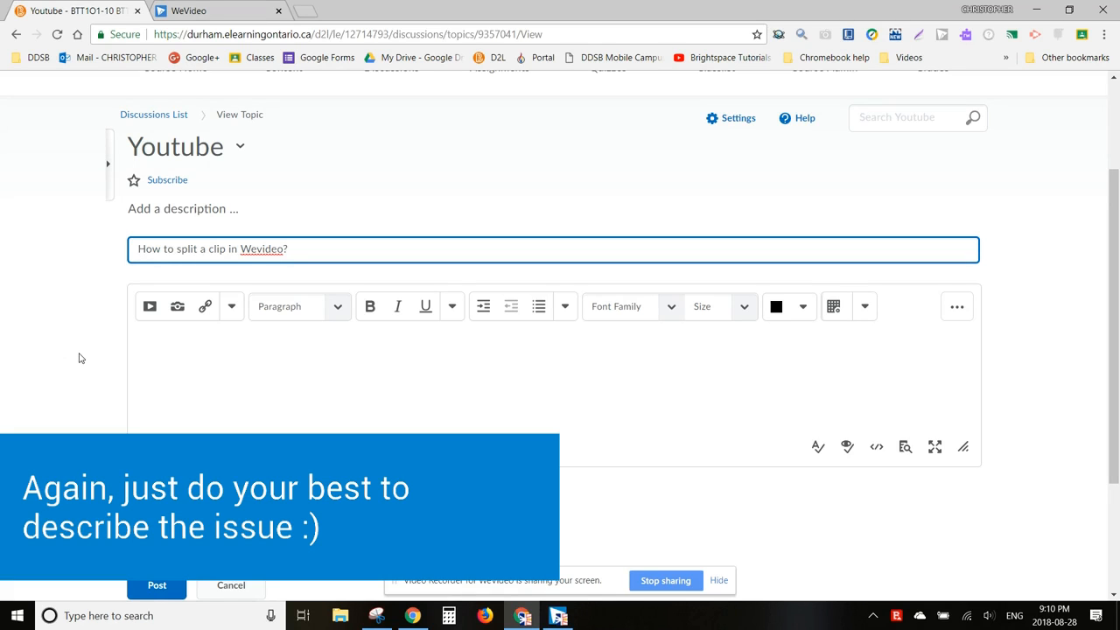
scroll(77, 355, up, 1)
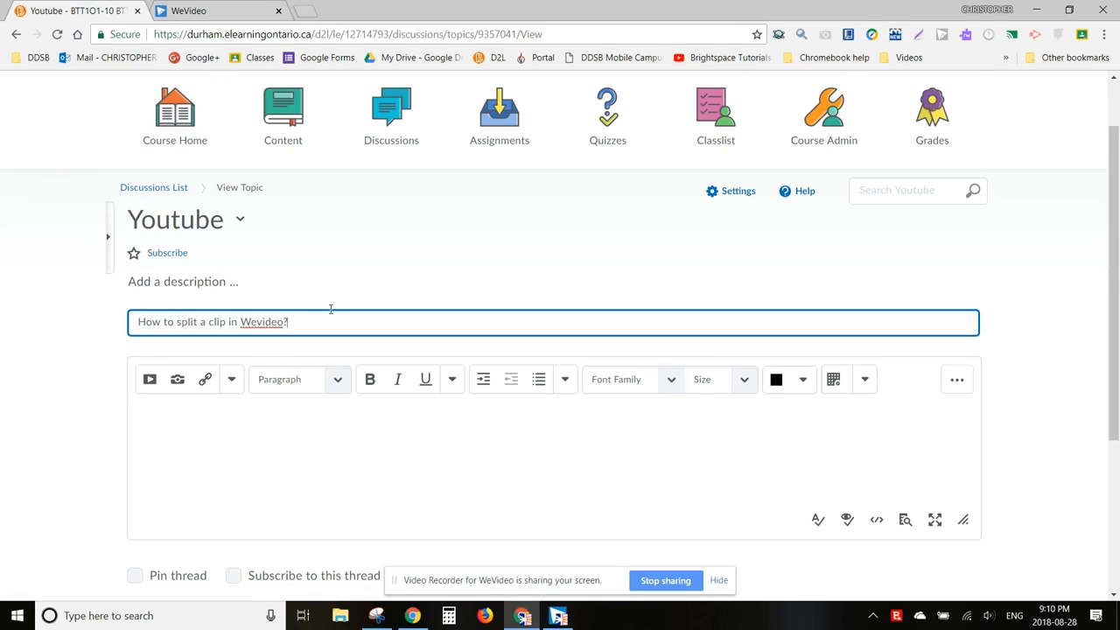
Write "I am trying to slit a video clip into two in the Wevideo software." in the thread's message body
click(296, 446)
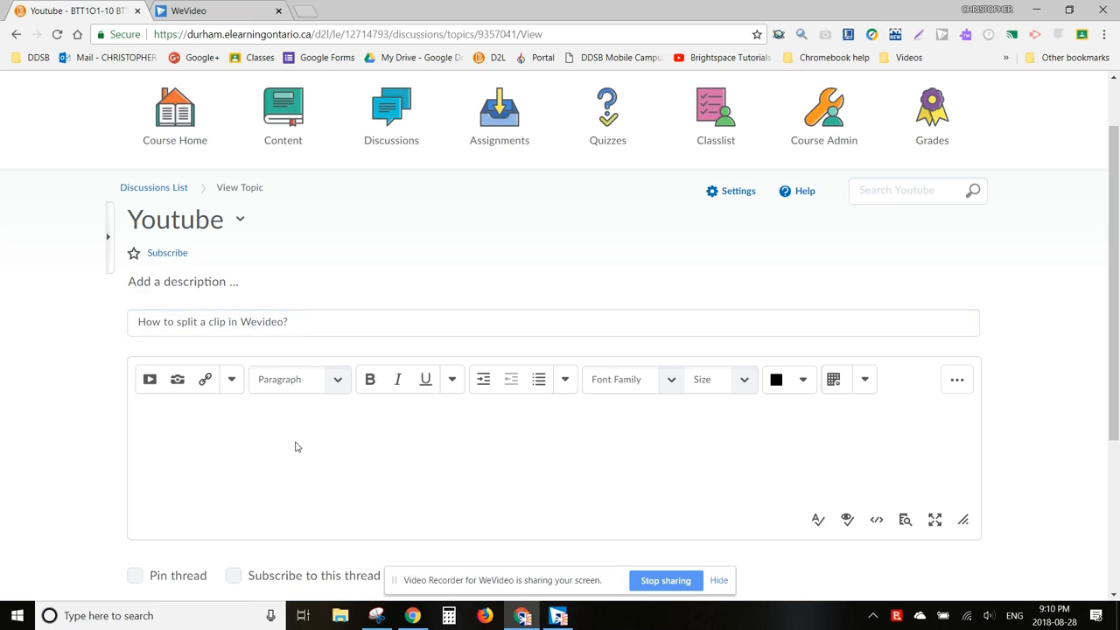
text(I am trying to slit a video )
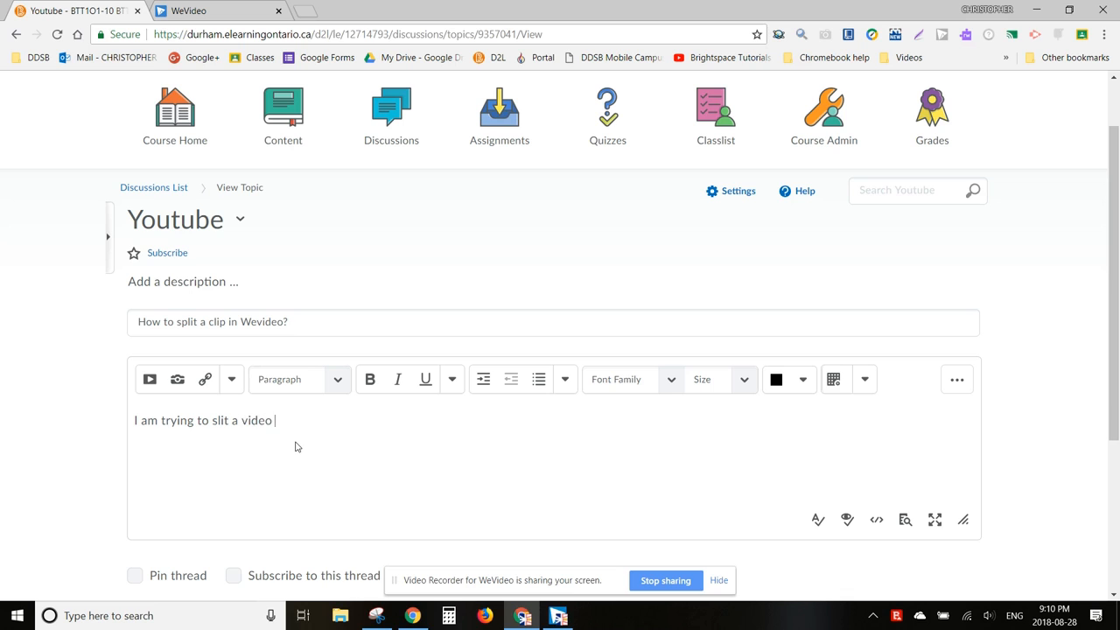
text(clip into two in teh Wevid)
text(eo software.)
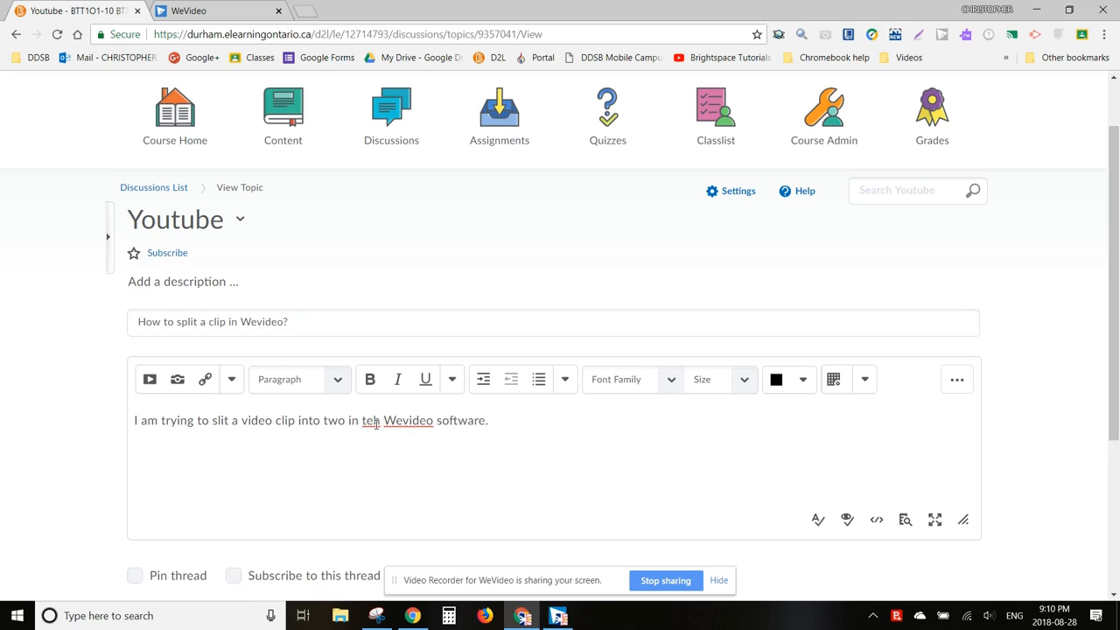
key(BackSpace)
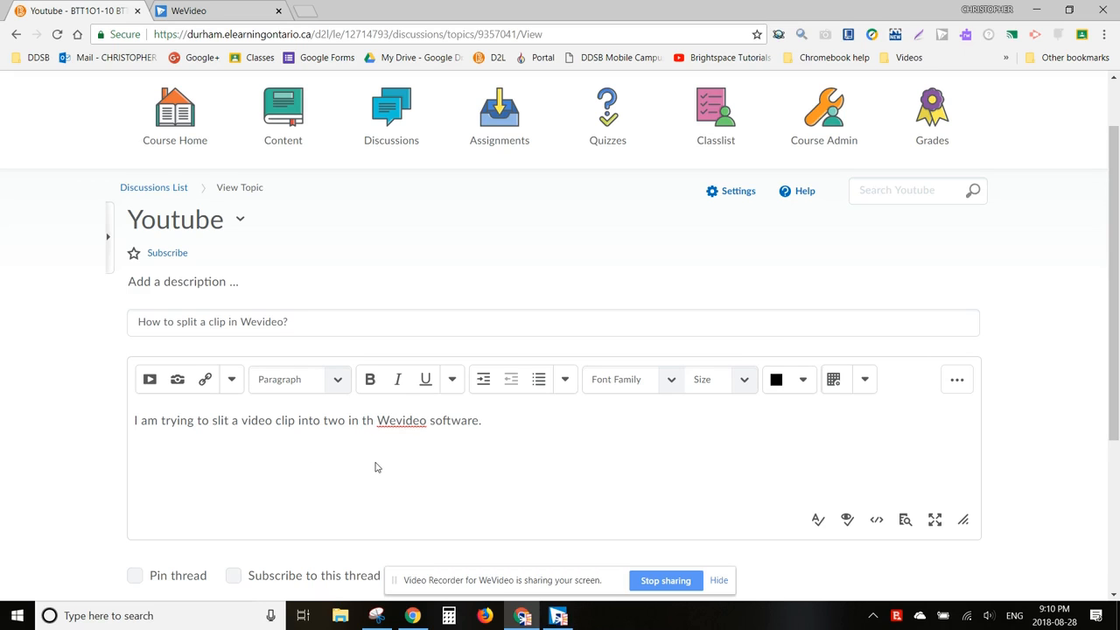
text(e)
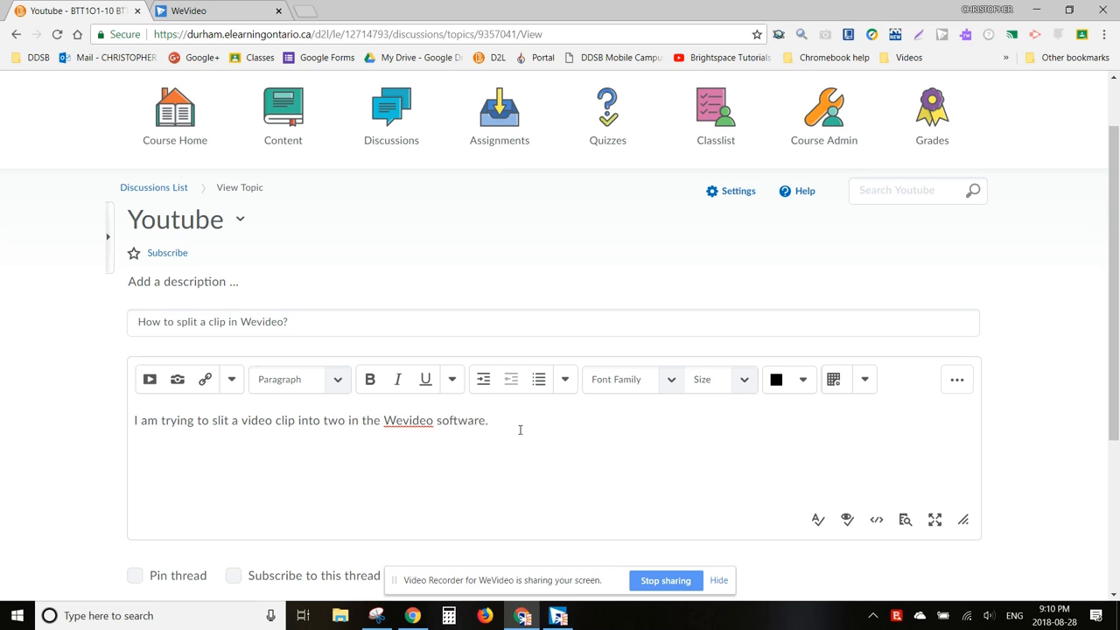
Add a new paragraph reading "Here is a screenshot:" to the message, followed by an empty line
key(Return)
text(Here is a screensh)
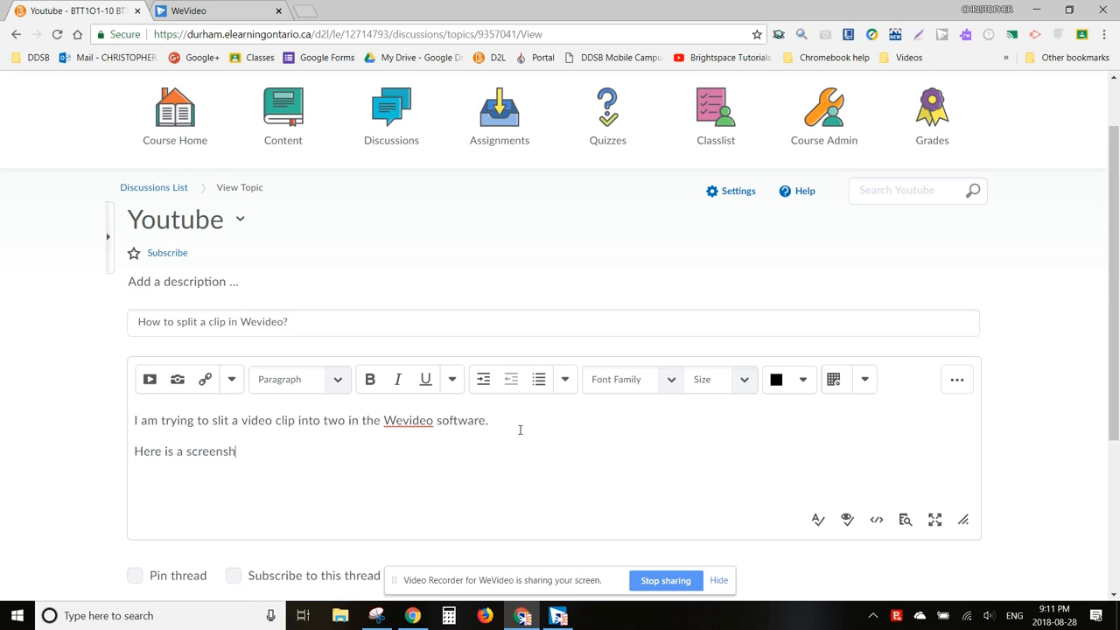
text(ot:)
key(Return)
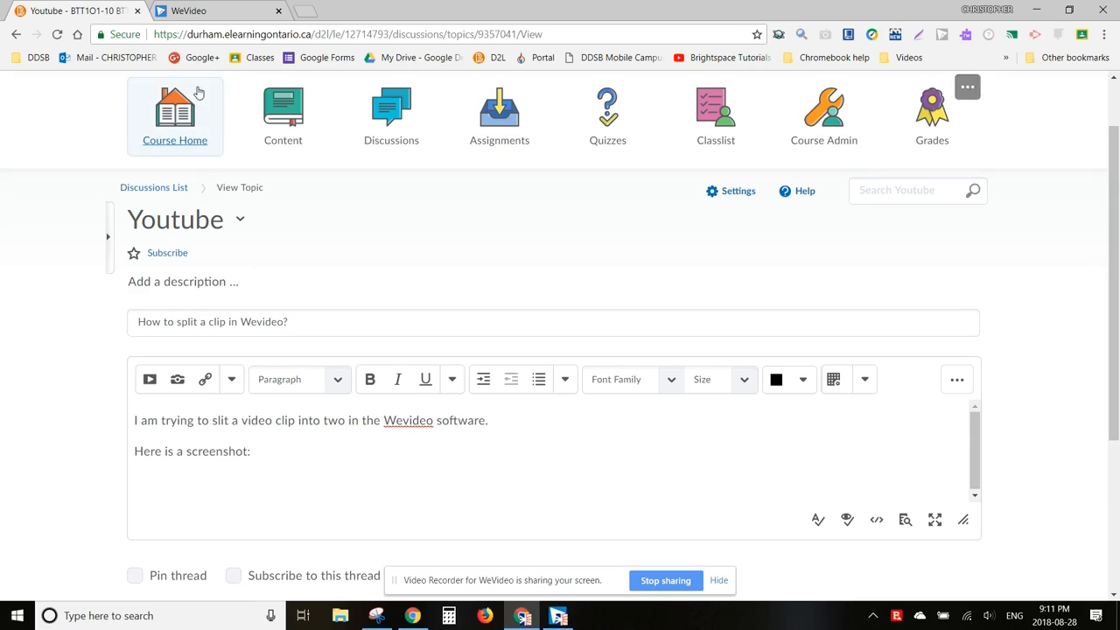
Switch to the WeVideo project, search Windows for "snipping" and open the Snipping Tool
click(212, 8)
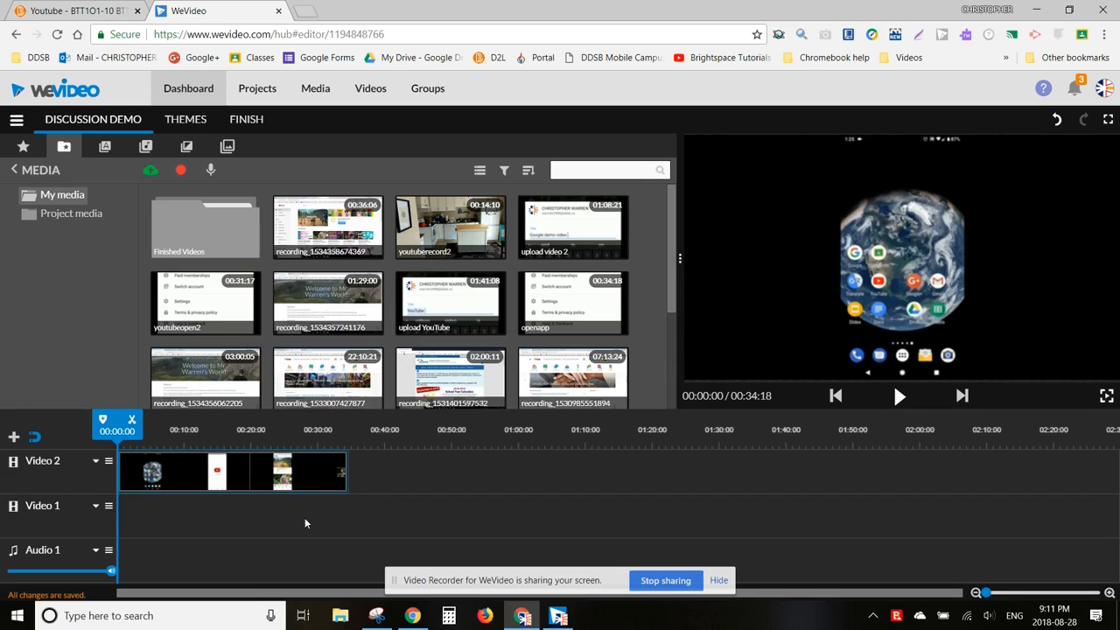
click(376, 615)
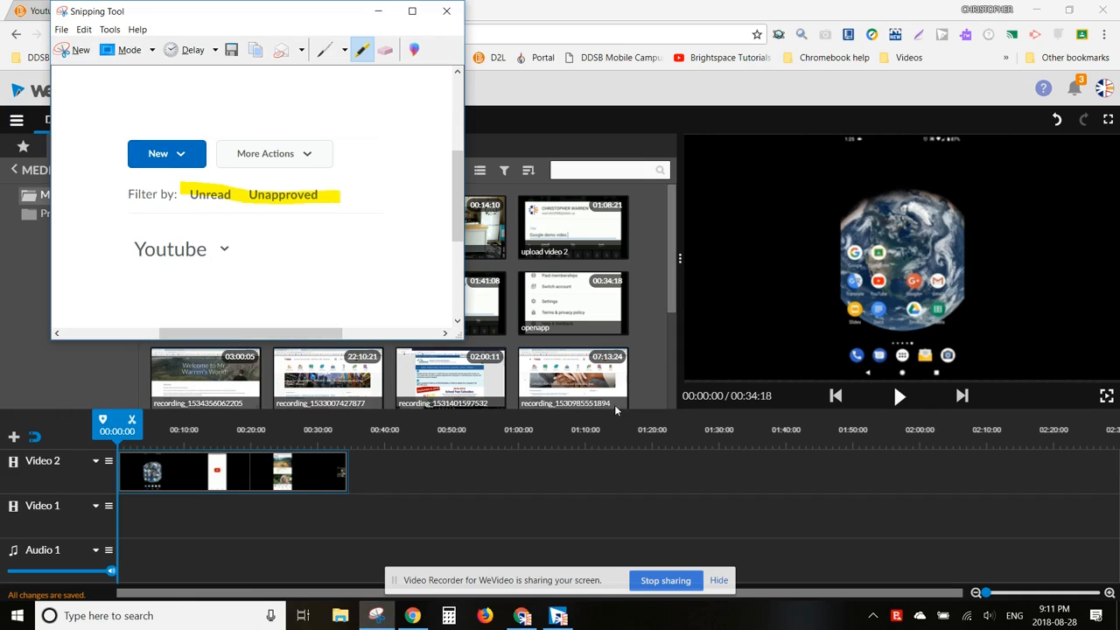
click(378, 11)
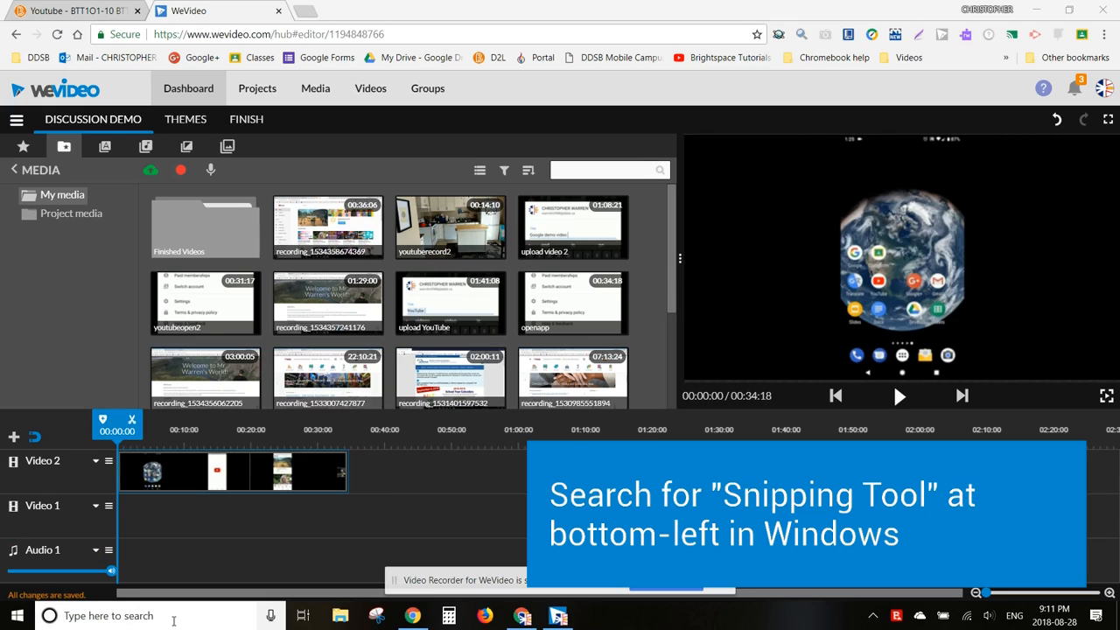
click(174, 616)
text(s)
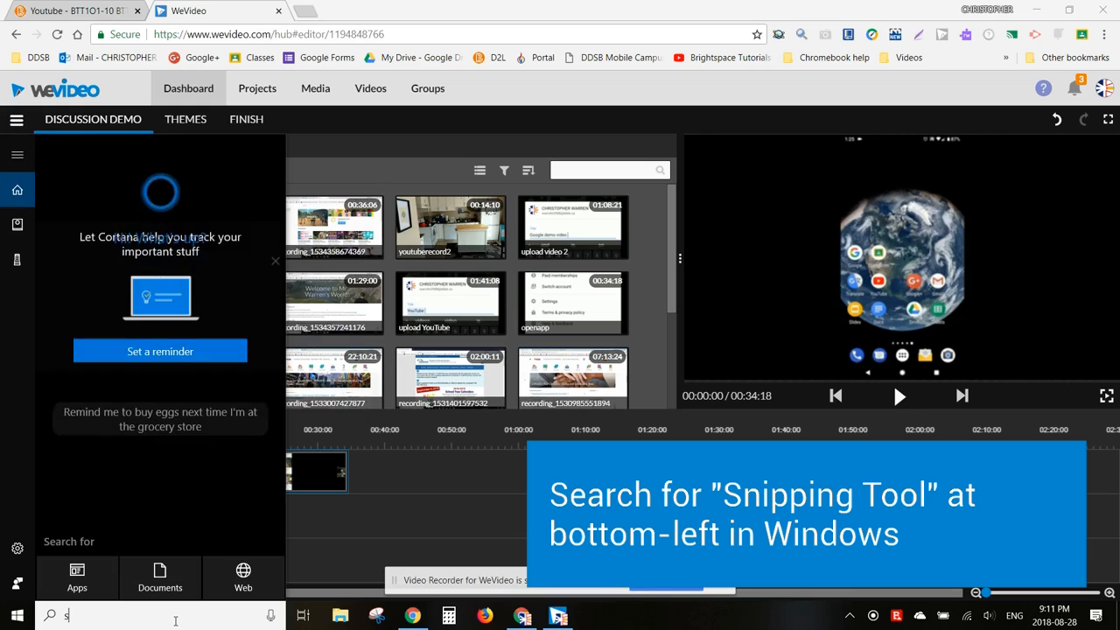
text(nipping)
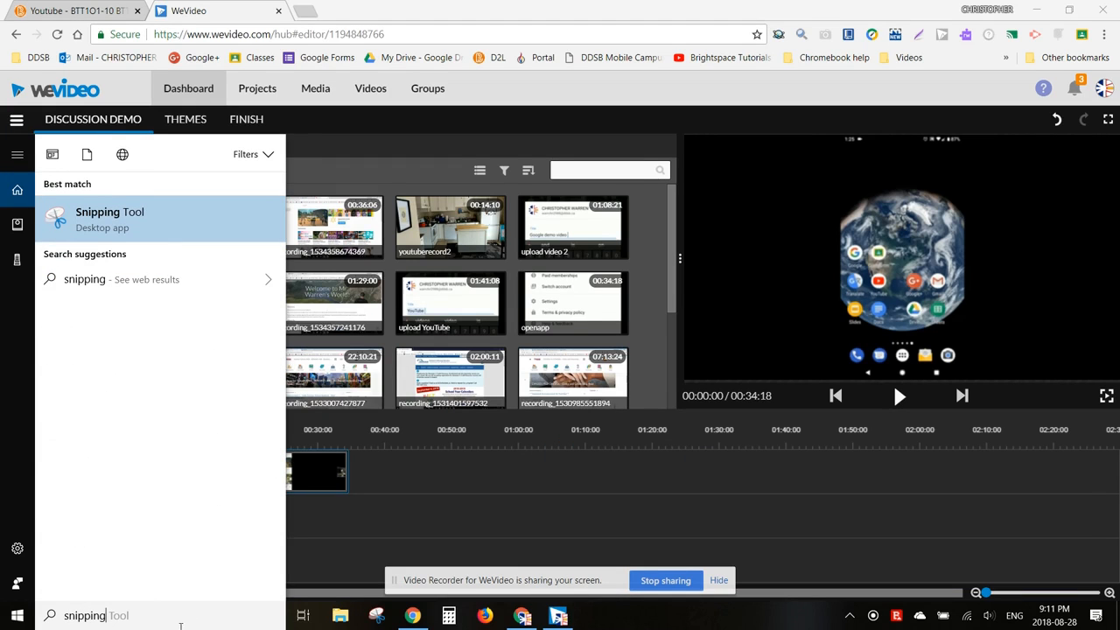
click(118, 223)
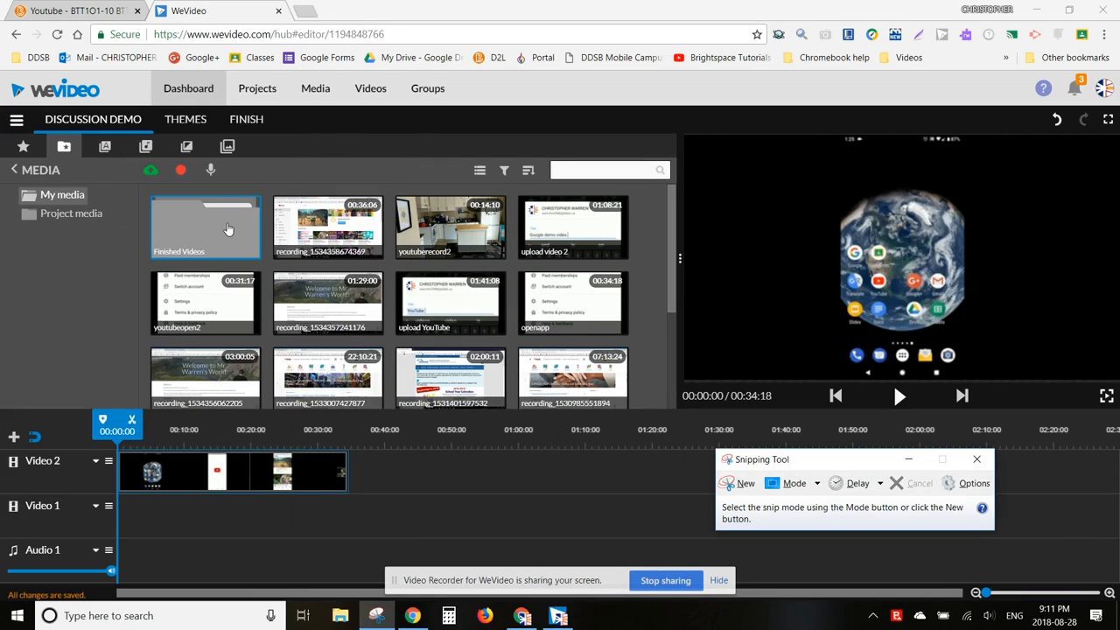
Capture a new snip of the WeVideo timeline area around the clip on the Video 2 track
drag(812, 463, 698, 294)
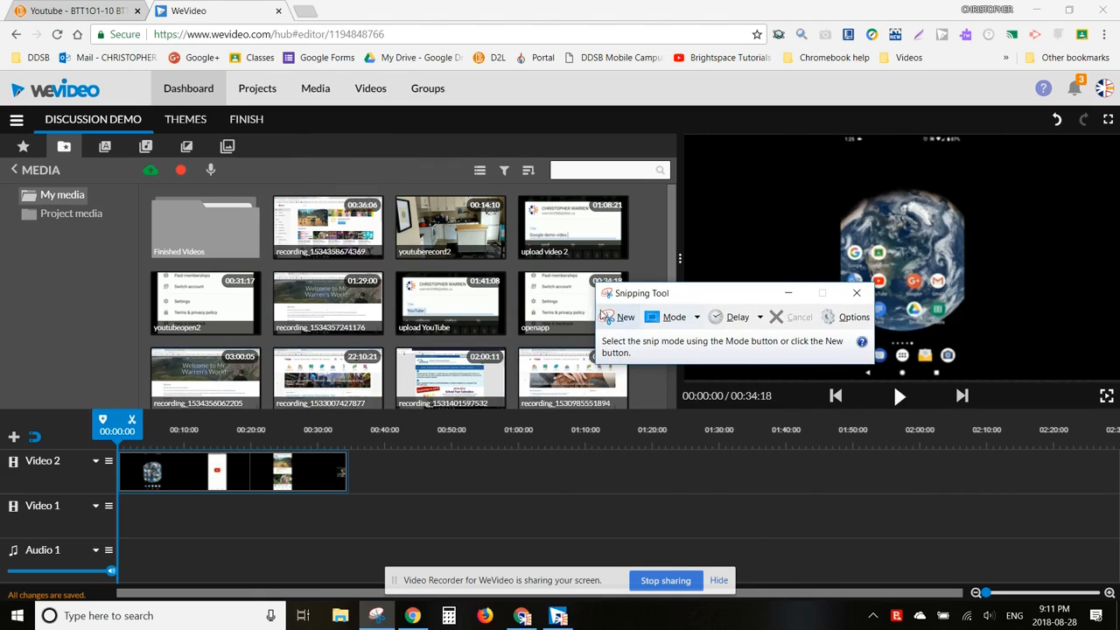
click(616, 319)
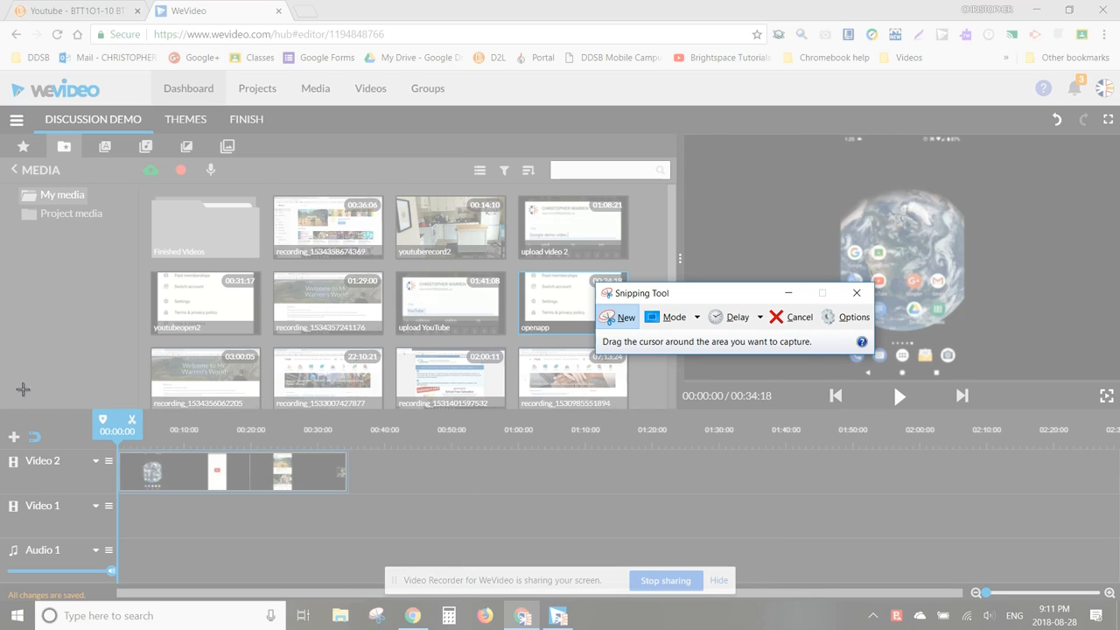
drag(21, 386, 417, 552)
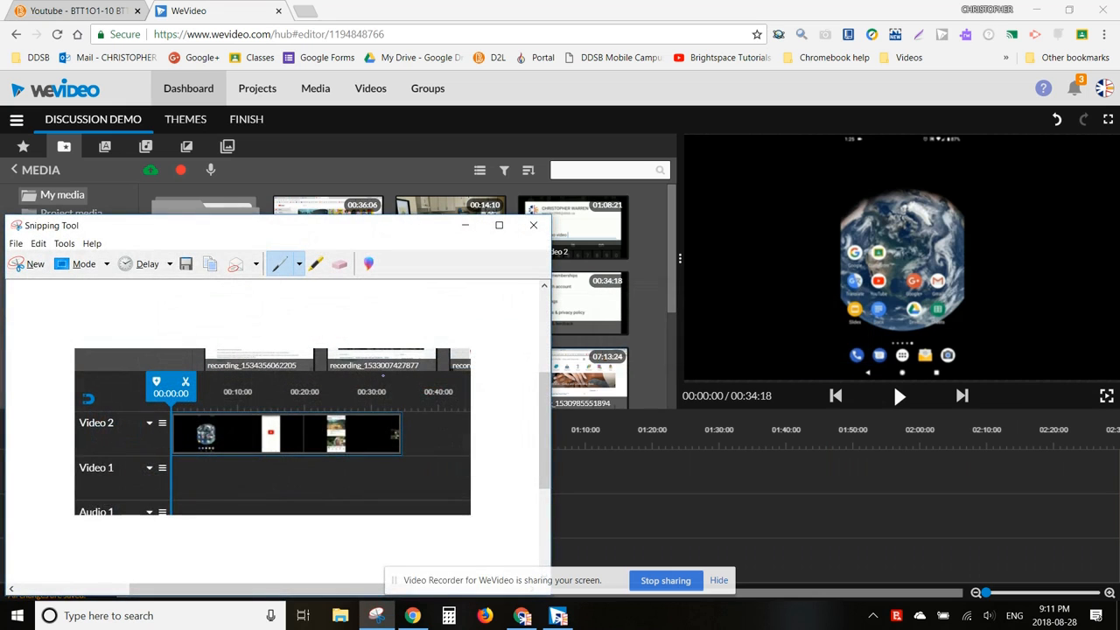
drag(331, 231, 473, 144)
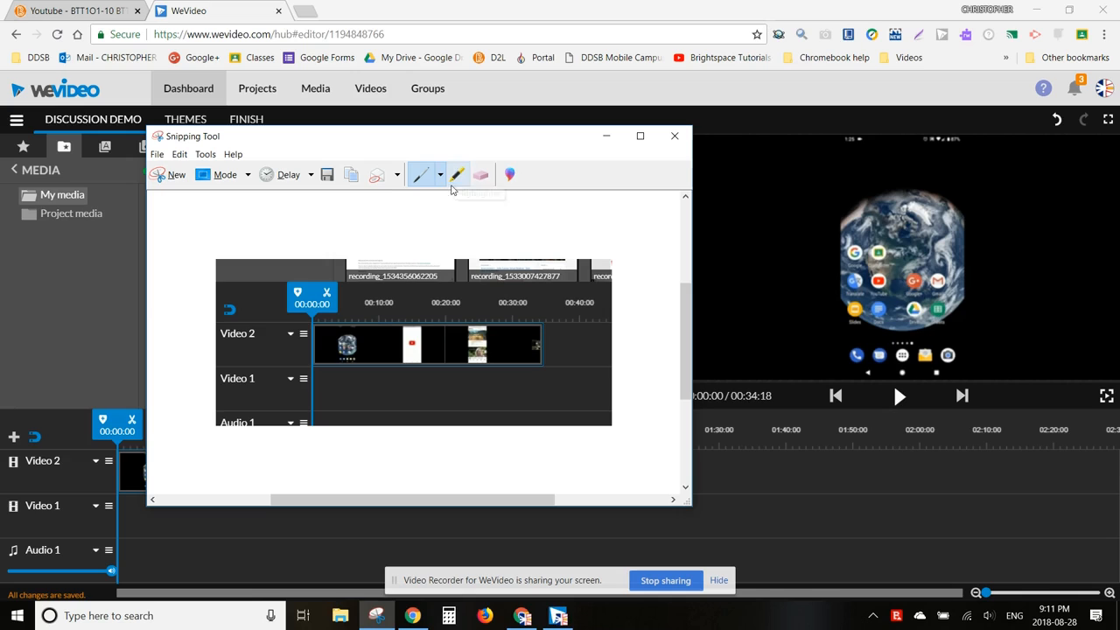
Mark the clip on the Video 2 track in the snip with the yellow highlighter
click(457, 176)
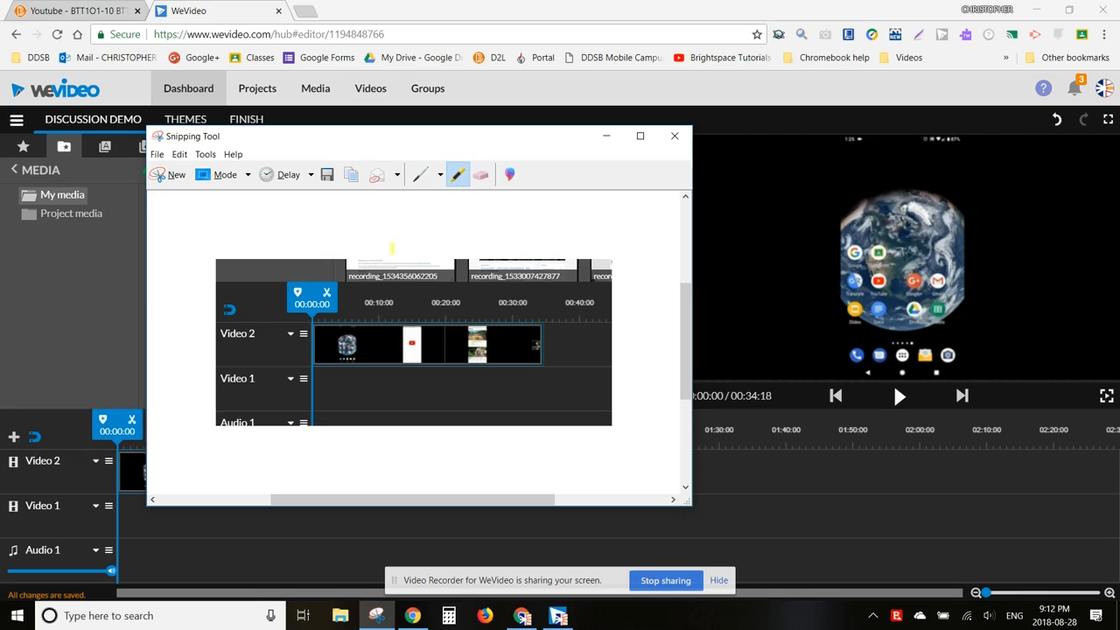
drag(312, 320, 550, 324)
mouse_move(443, 331)
mouse_down()
mouse_move(283, 334)
mouse_move(514, 357)
mouse_move(327, 364)
mouse_up()
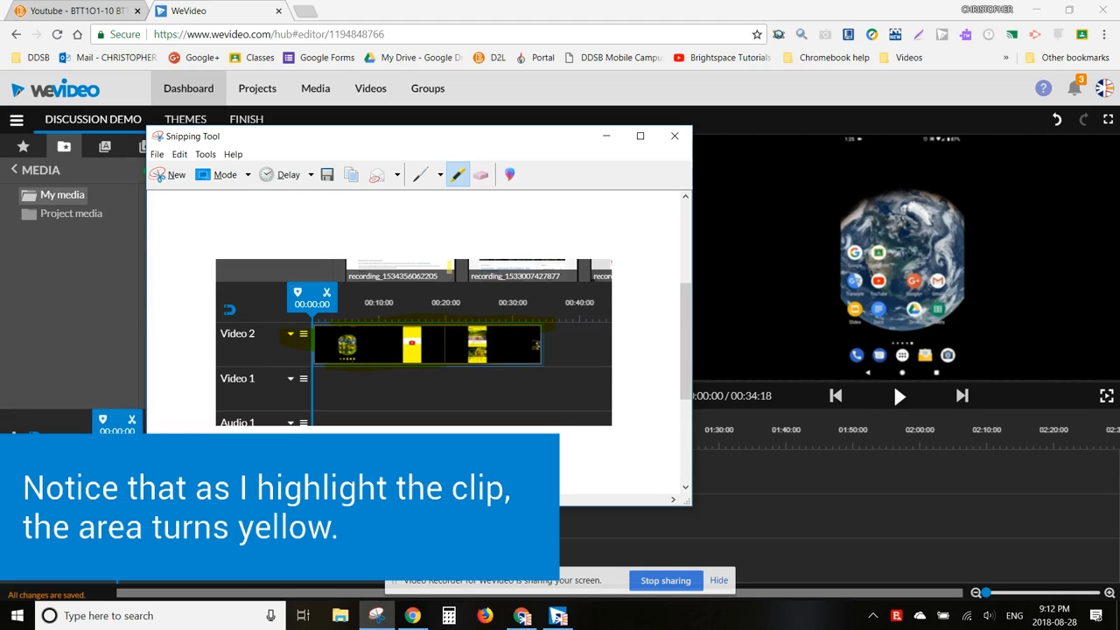
Circle the highlighted Video 2 clip in the snip with a freehand loop in blue pen
click(420, 175)
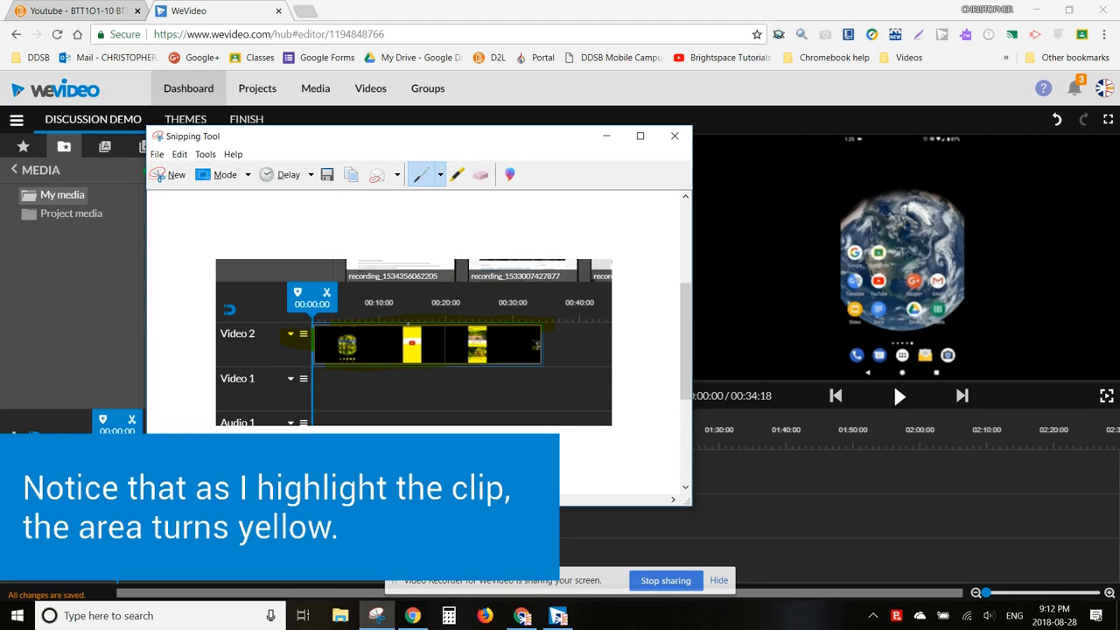
drag(402, 306, 312, 306)
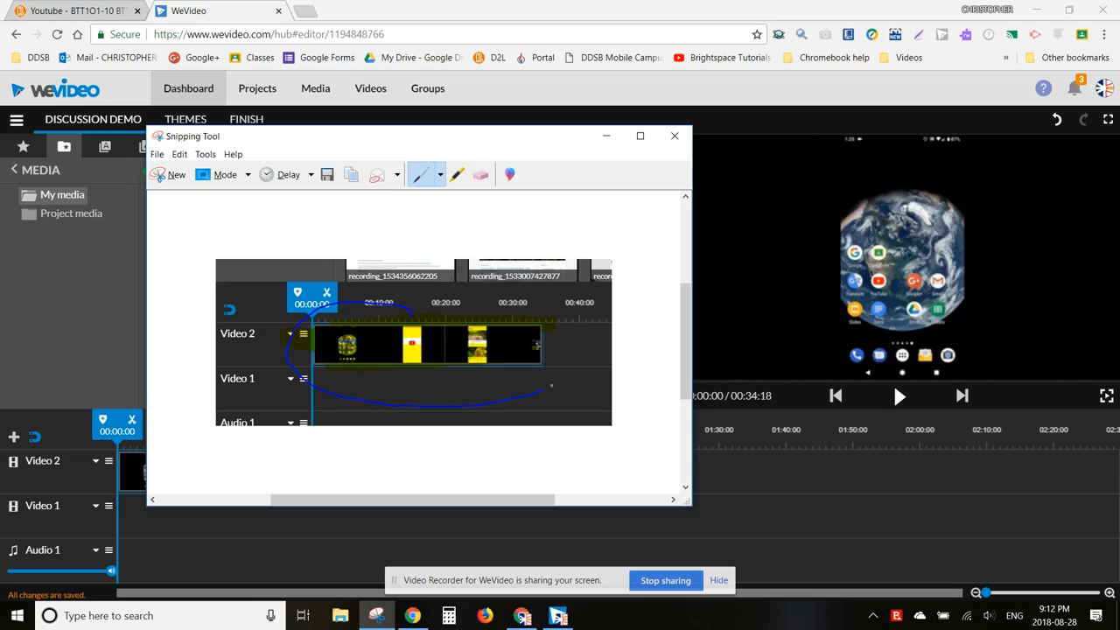
drag(496, 282, 391, 300)
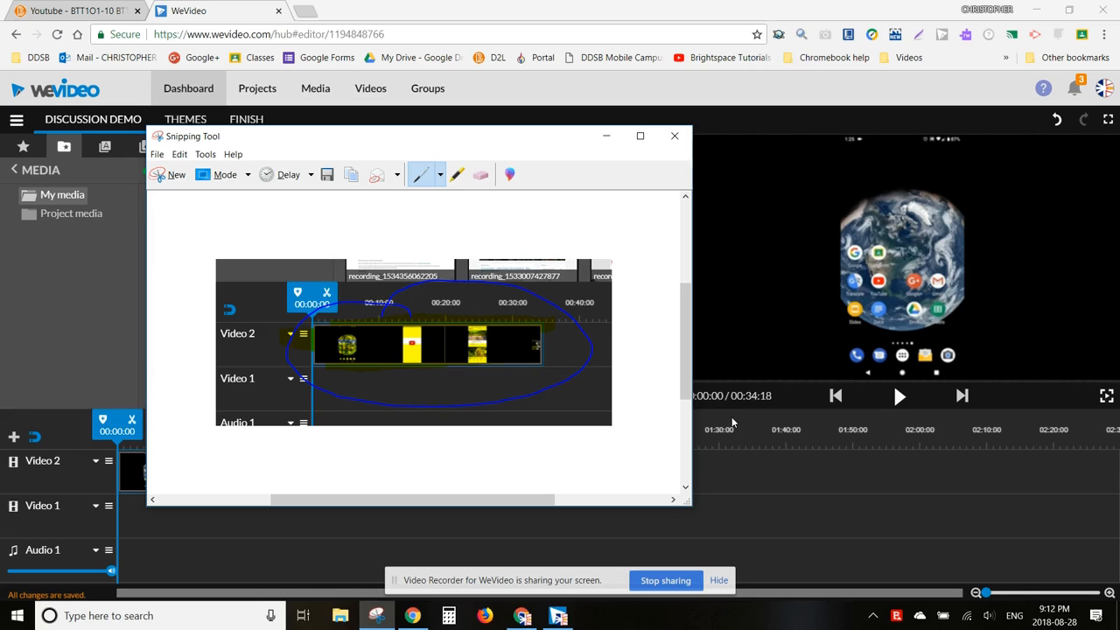
Switch to the Youtube discussion topic in the browser and paste the annotated snip below "Here is a screenshot:"
drag(425, 129, 486, 154)
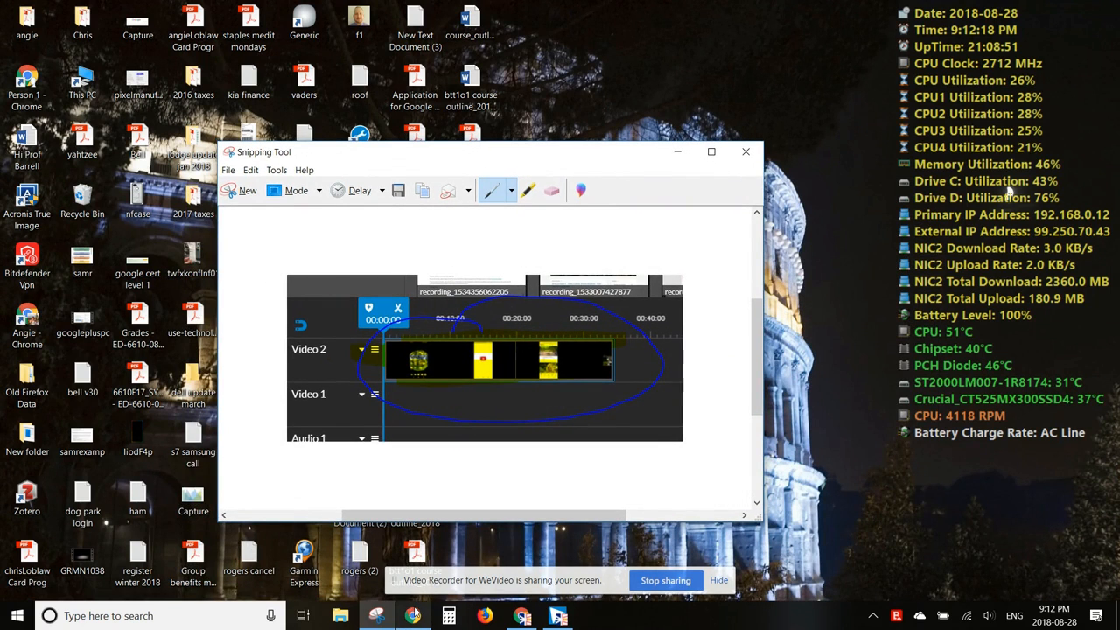
click(519, 617)
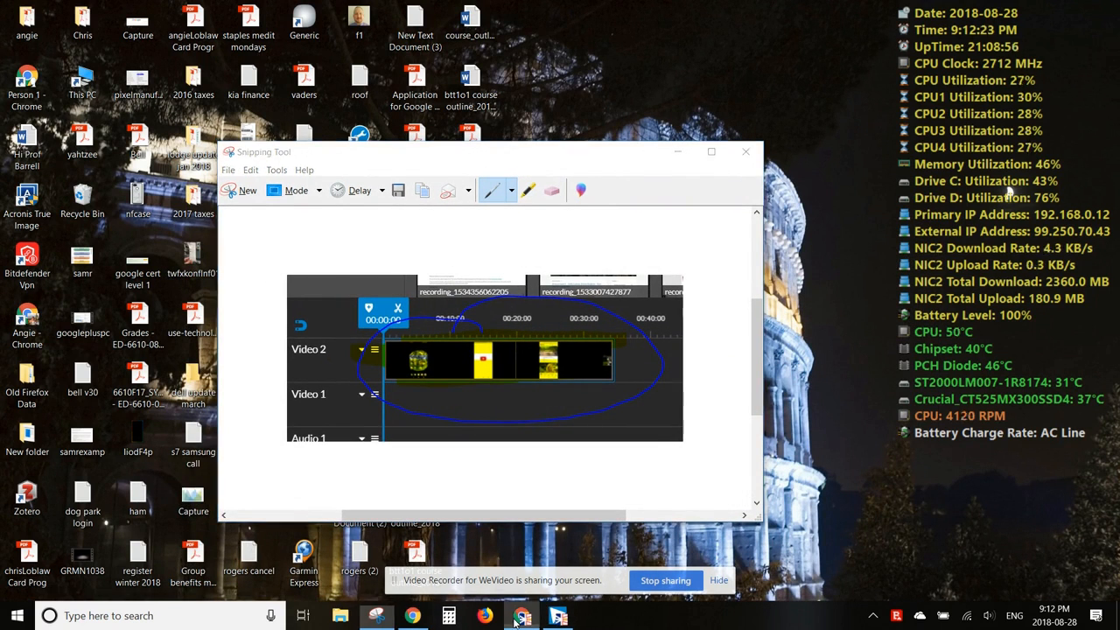
click(68, 6)
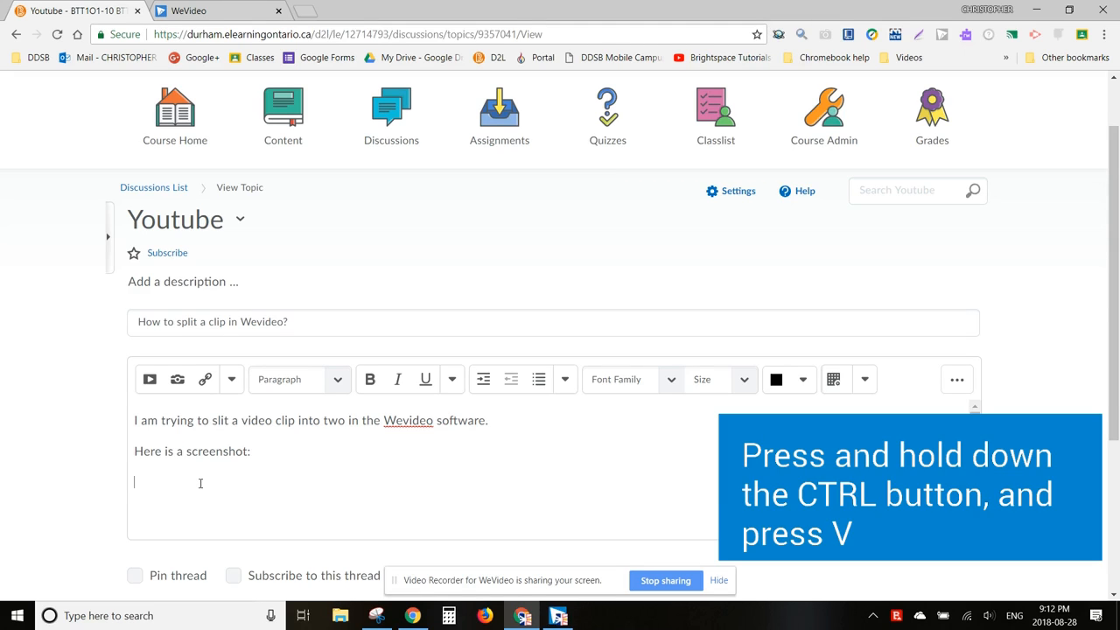
key(ctrl+v)
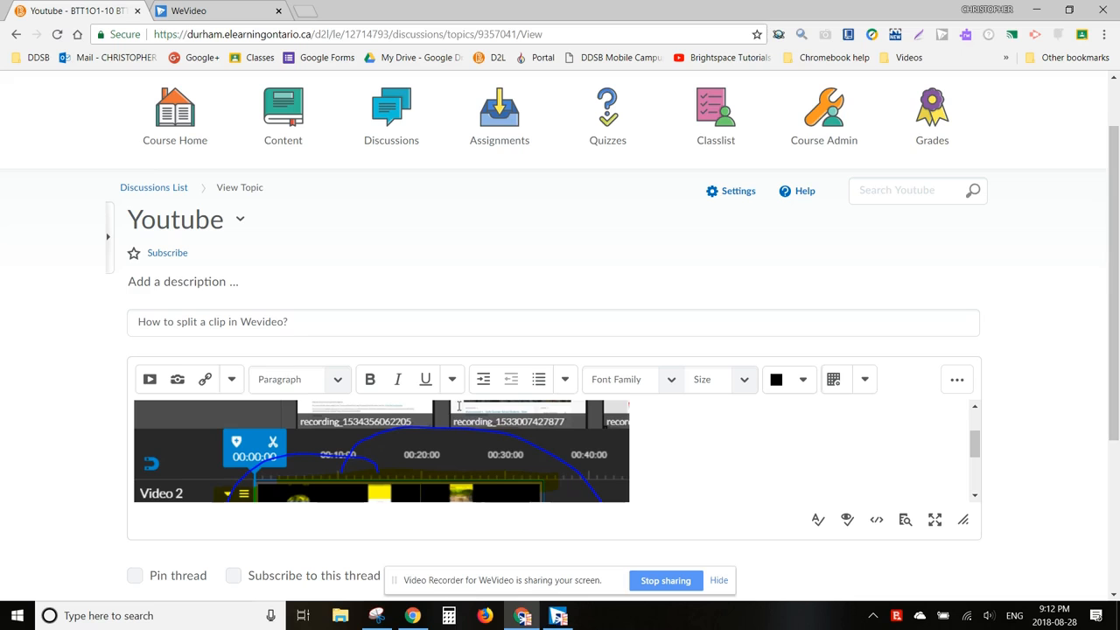
click(374, 617)
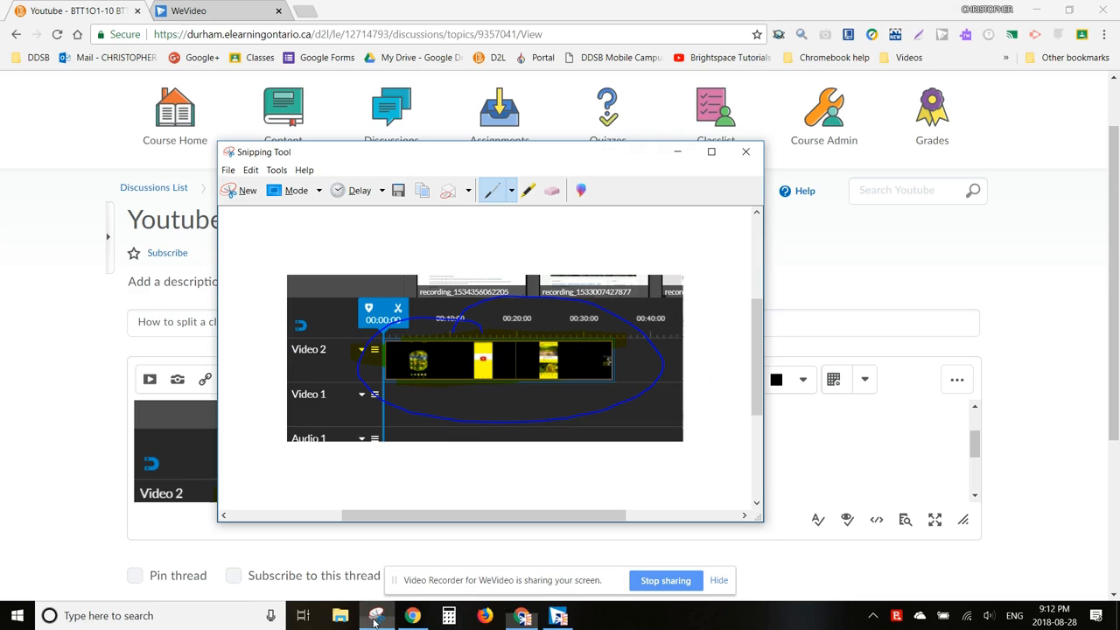
click(831, 470)
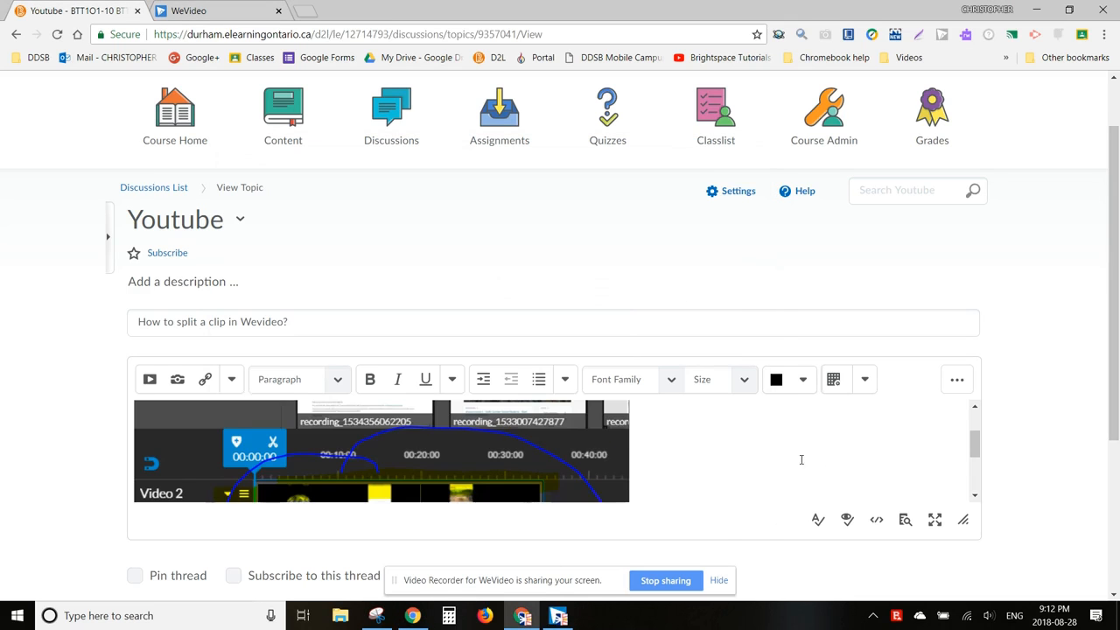
Below the pasted image, add "I have highlighted the part I am trying to split into two." and a closing line "Thanks!"
scroll(730, 458, up, 3)
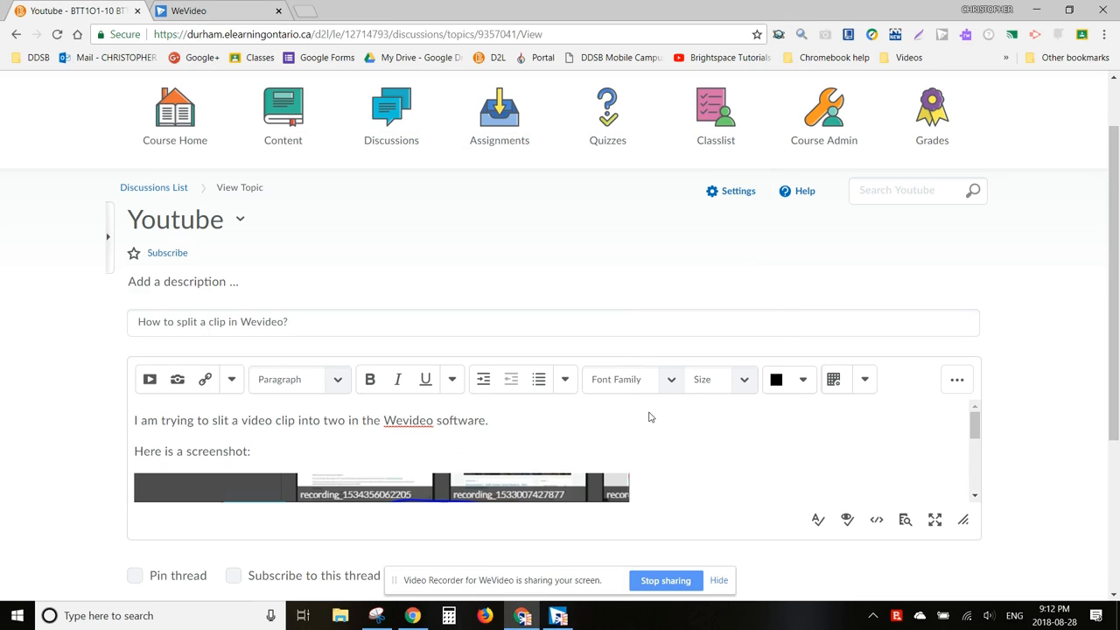
scroll(706, 452, down, 1)
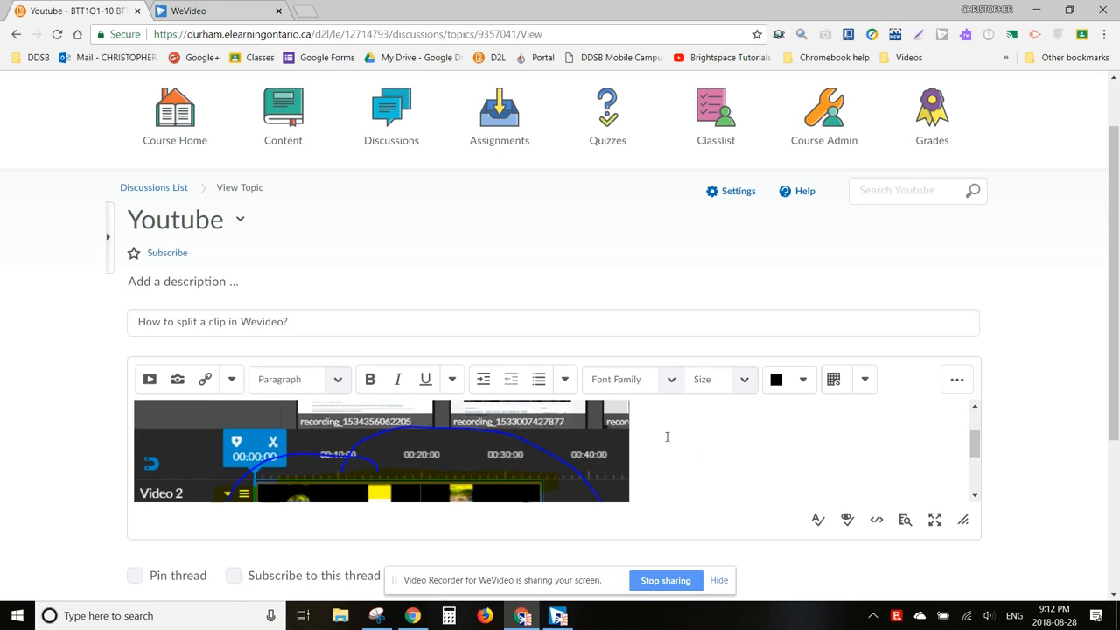
scroll(616, 450, down, 2)
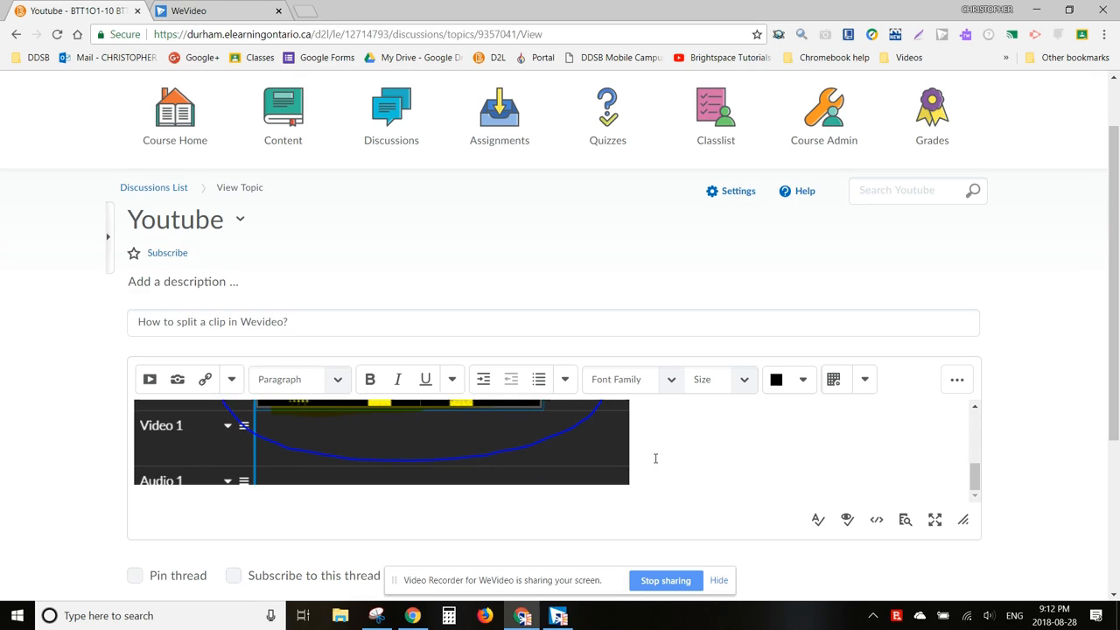
scroll(649, 465, down, 2)
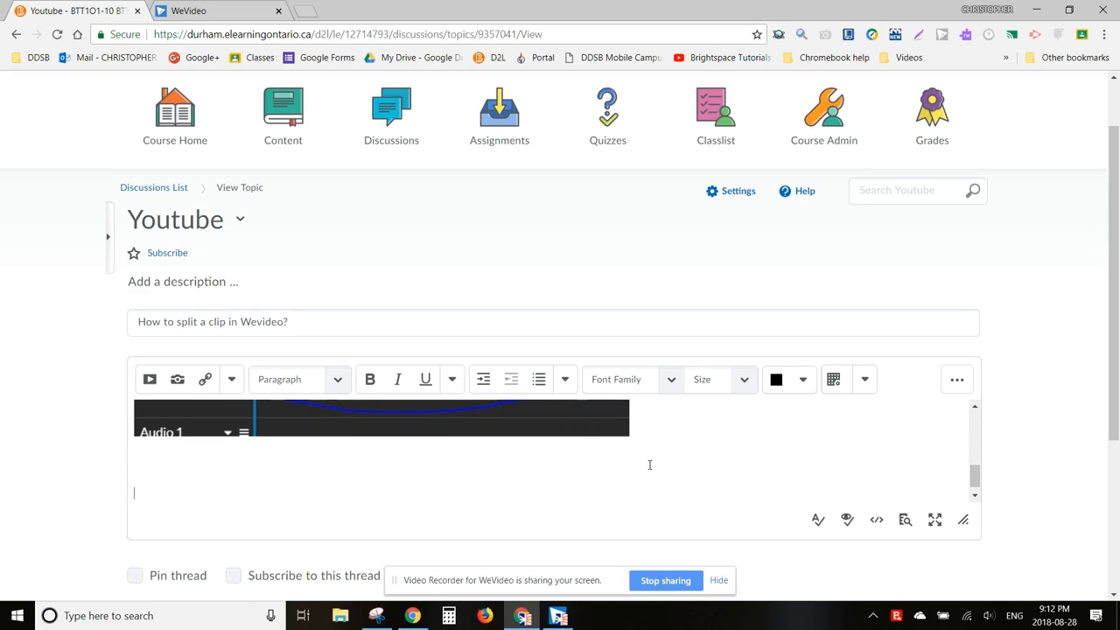
text(have highlighted the part I am)
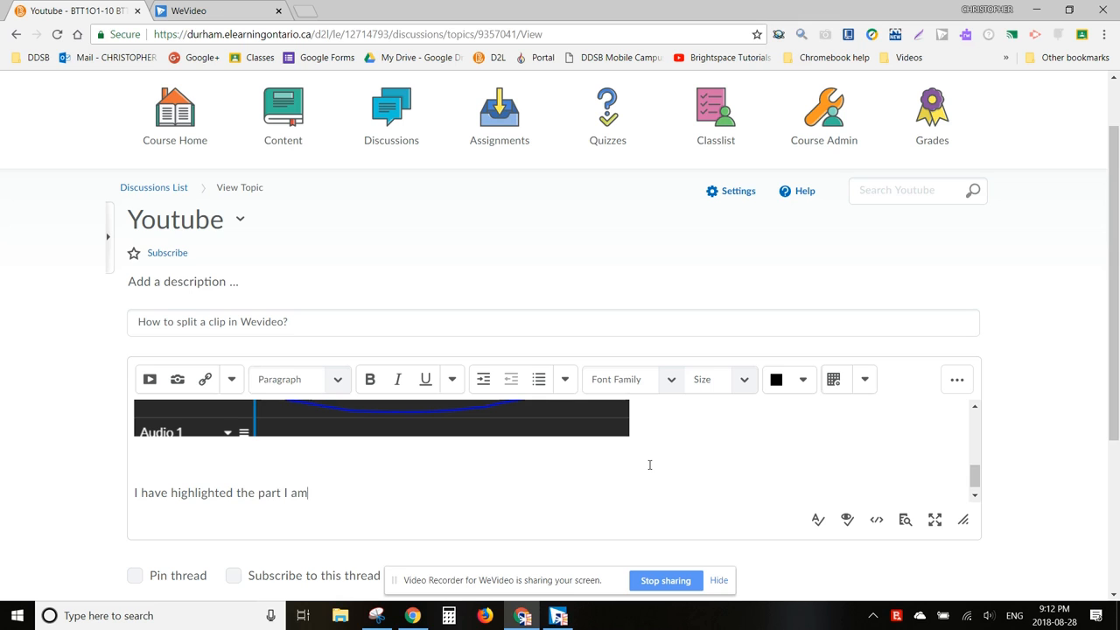
text( trying to split into two.)
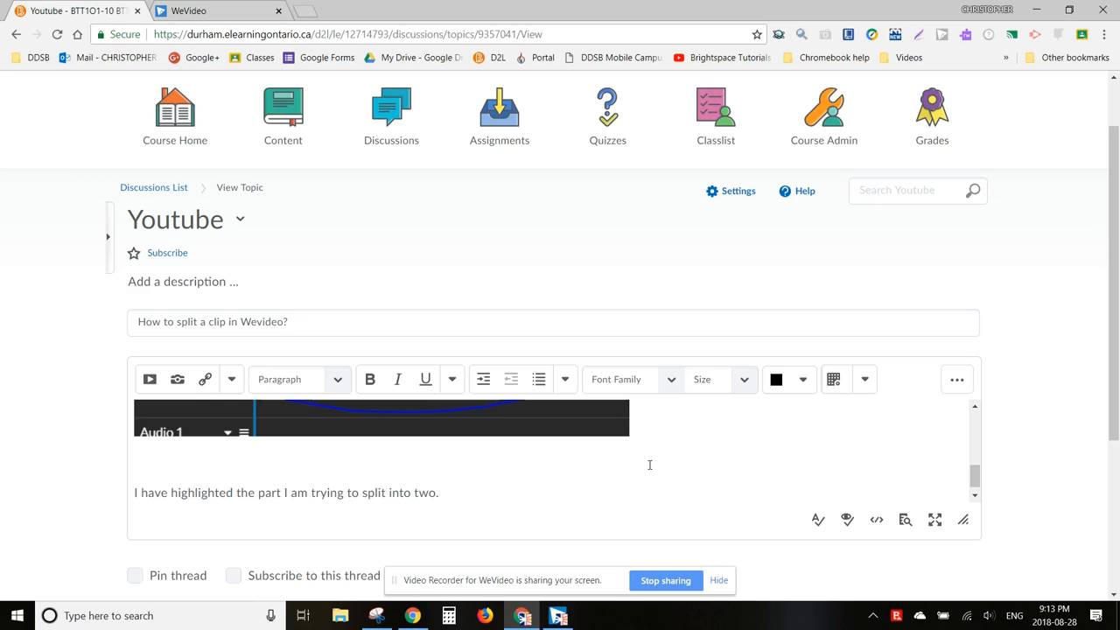
key(Return)
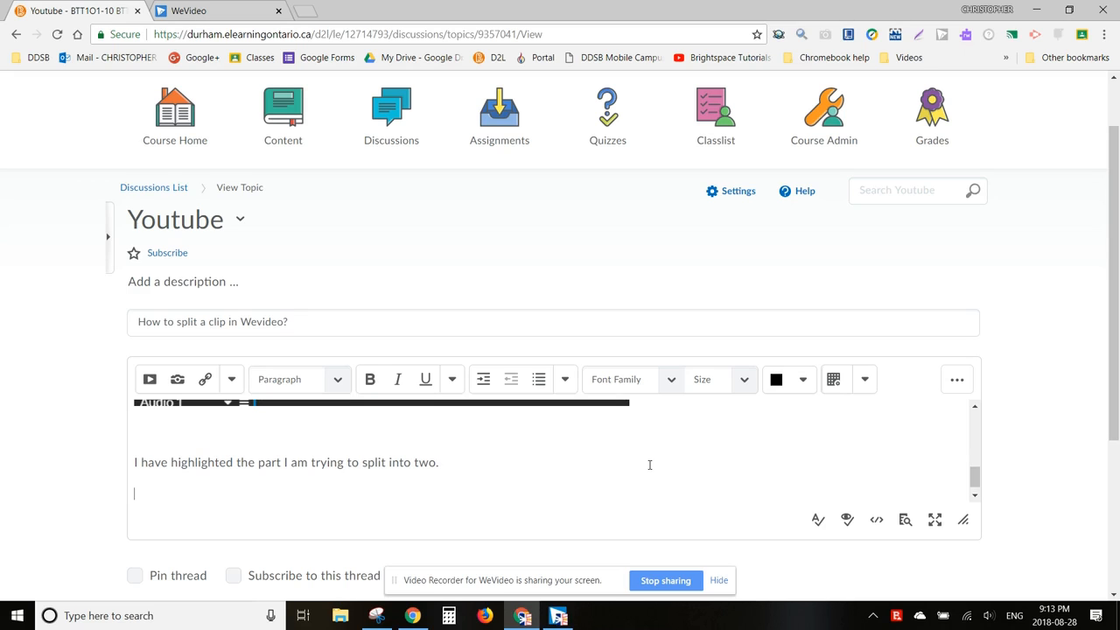
text(Thanks!)
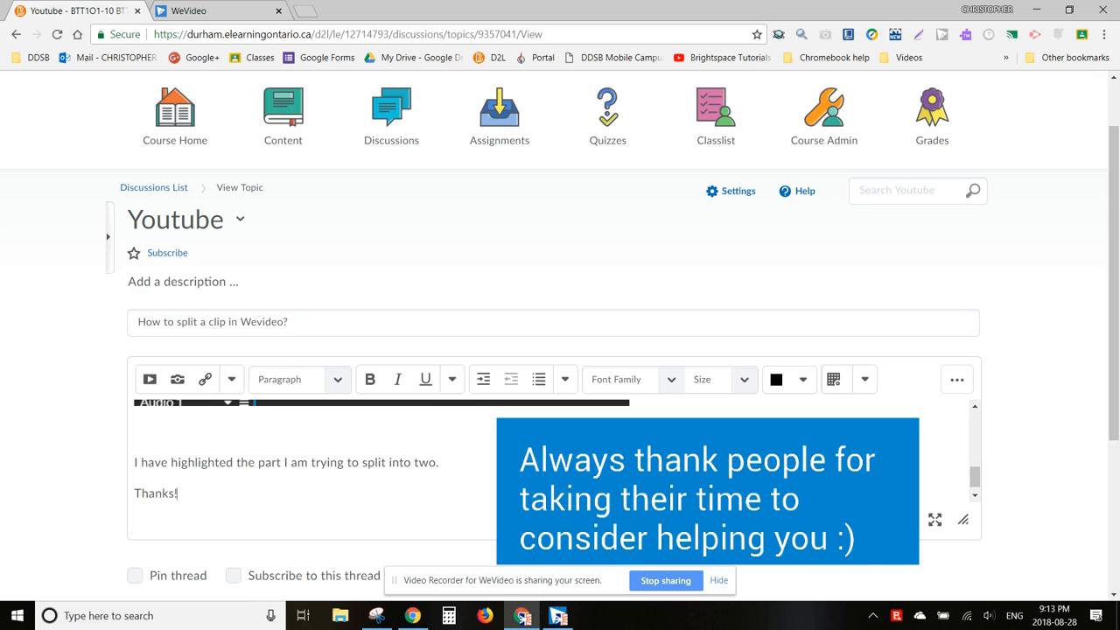
Post the thread and open "How to split a clip in Wevideo?" from the topic's thread list
scroll(1028, 326, down, 3)
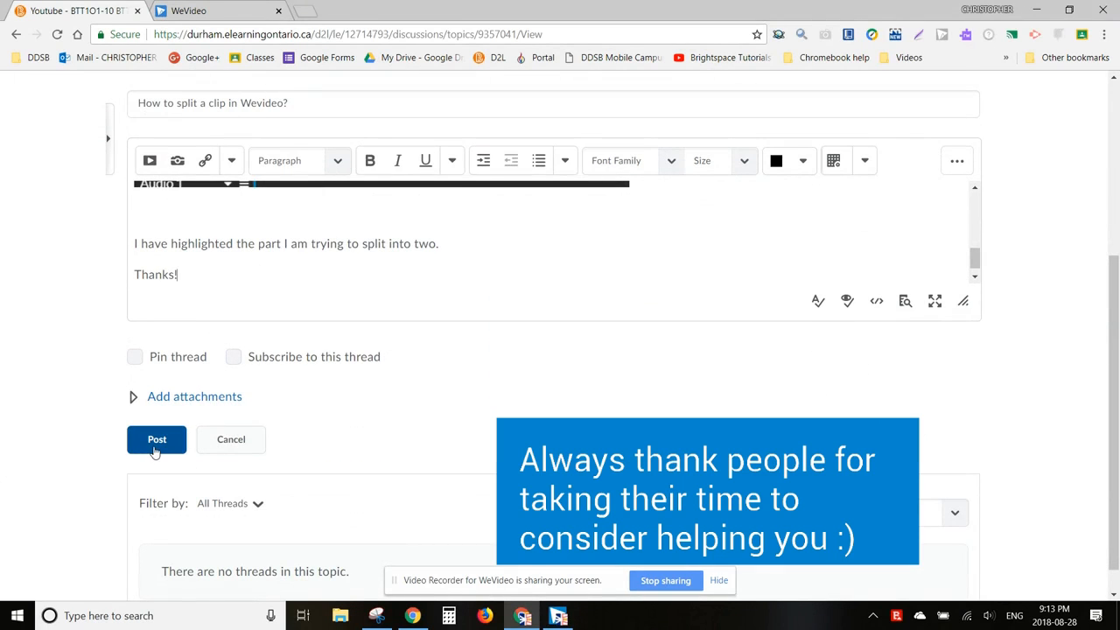
click(153, 447)
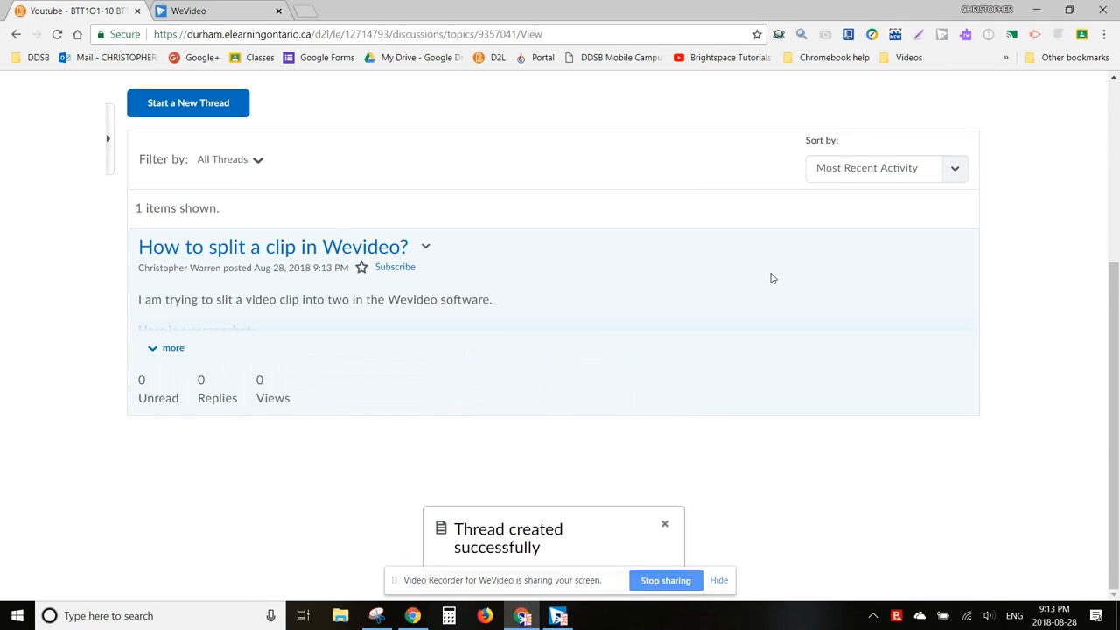
scroll(661, 295, up, 2)
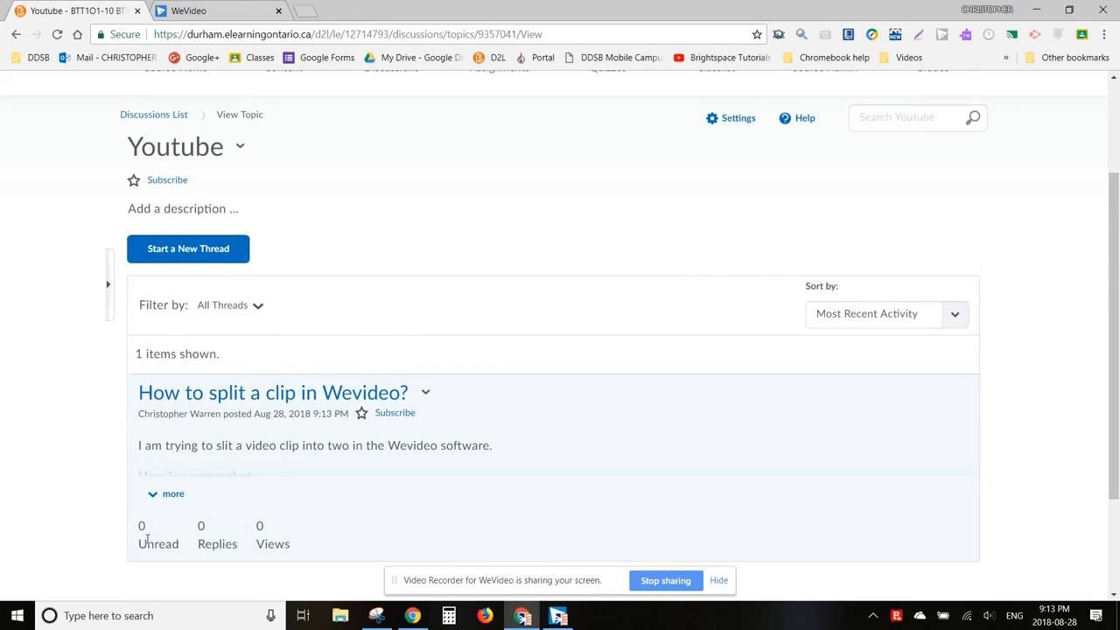
click(262, 396)
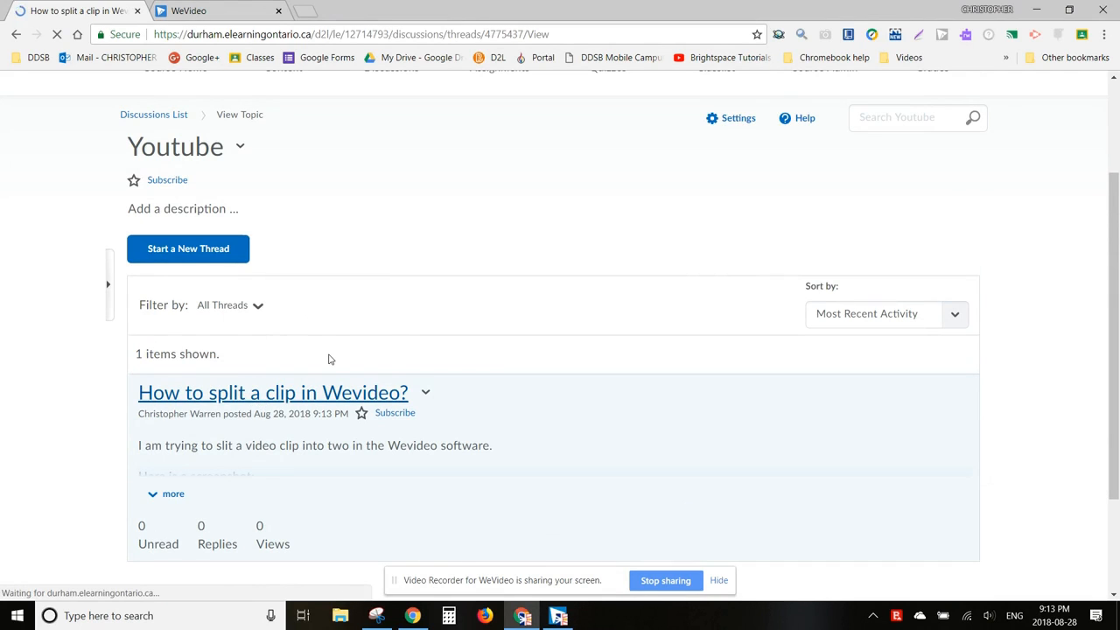
Review the posted thread from its title and description through the screenshot to the reply area
scroll(909, 344, down, 3)
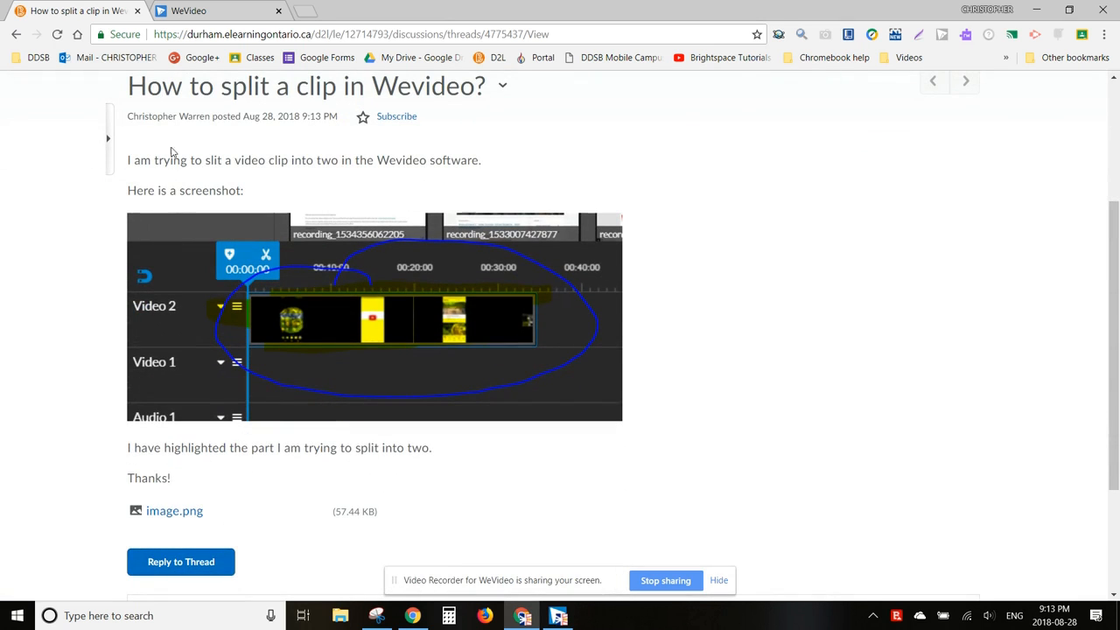
scroll(140, 182, up, 1)
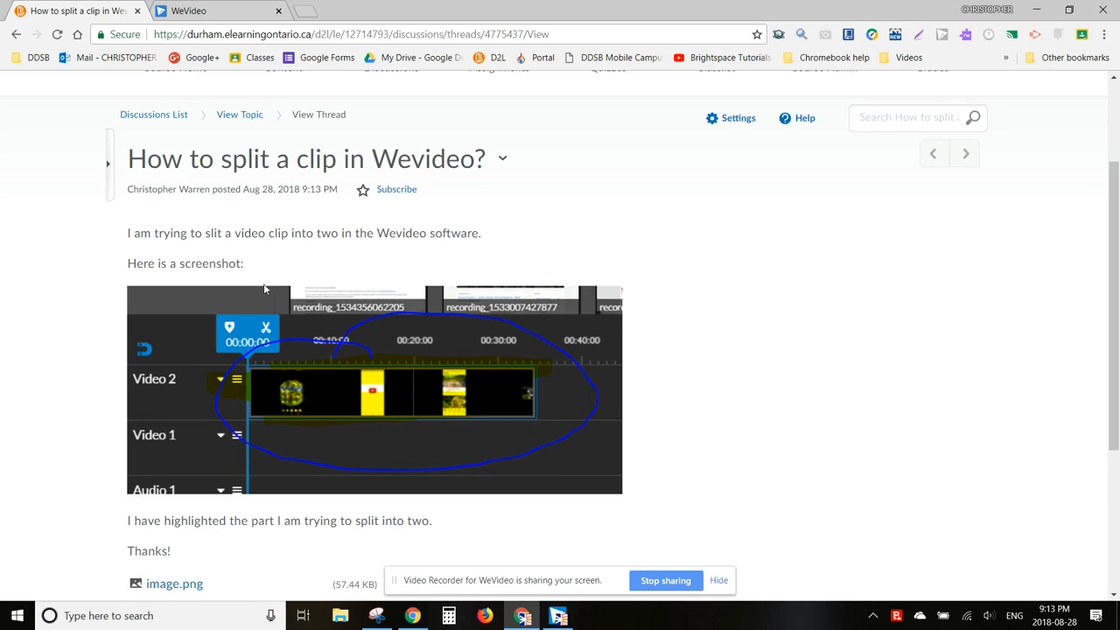
scroll(267, 289, down, 1)
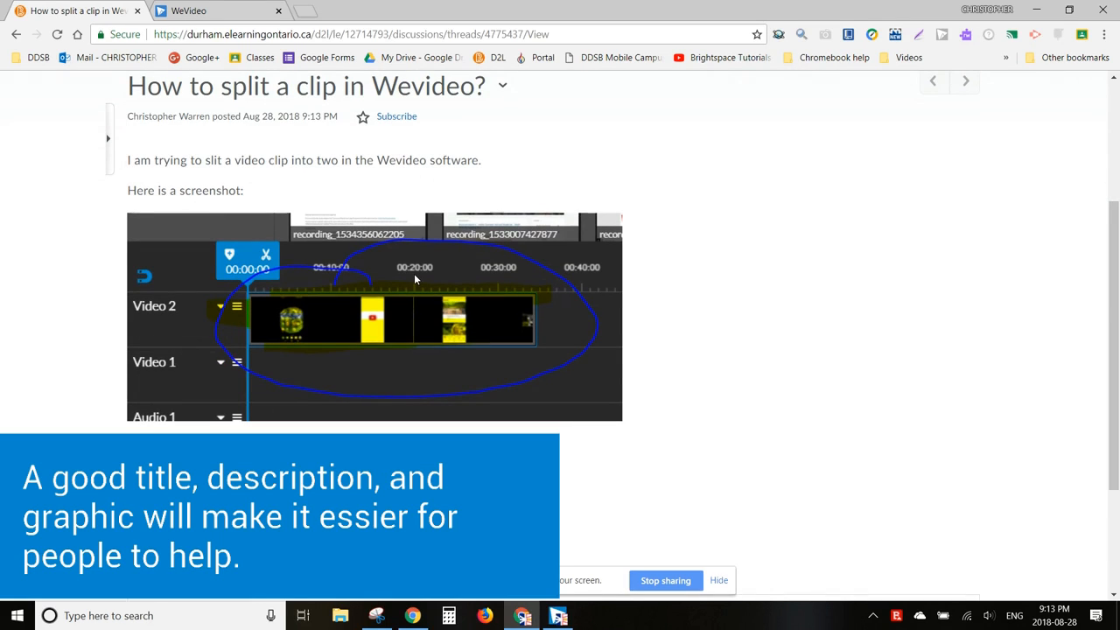
scroll(598, 298, down, 2)
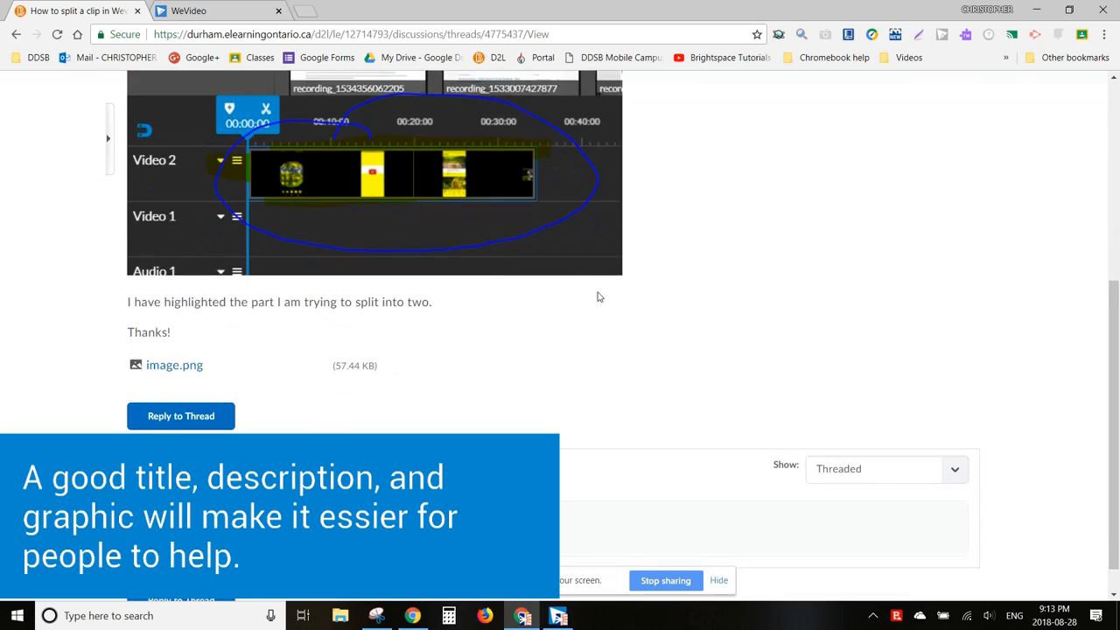
scroll(399, 400, down, 1)
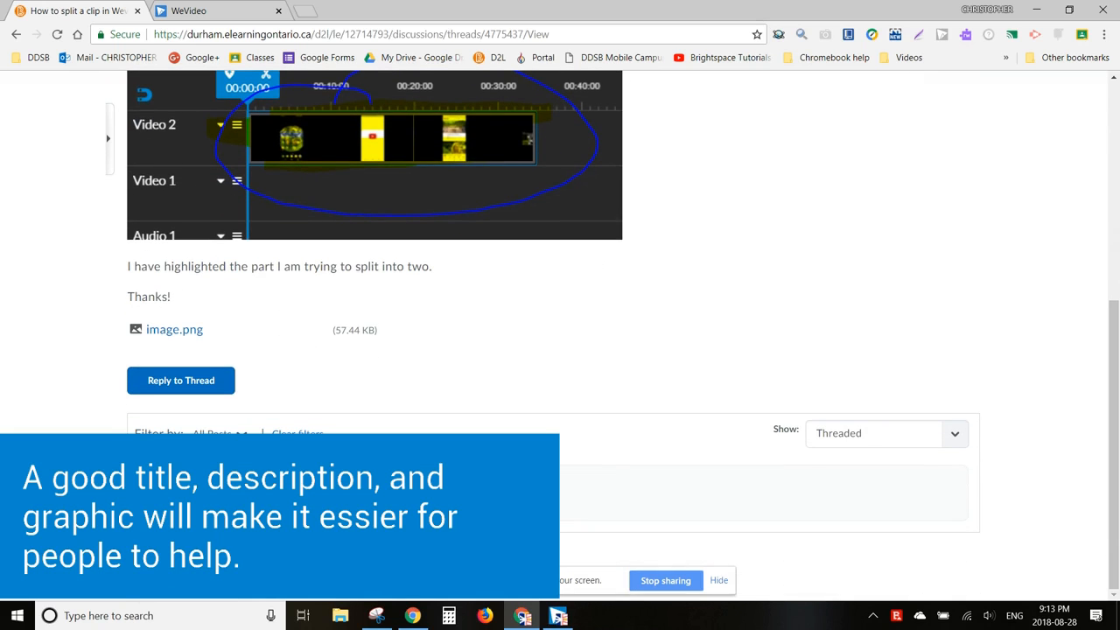
scroll(277, 180, up, 2)
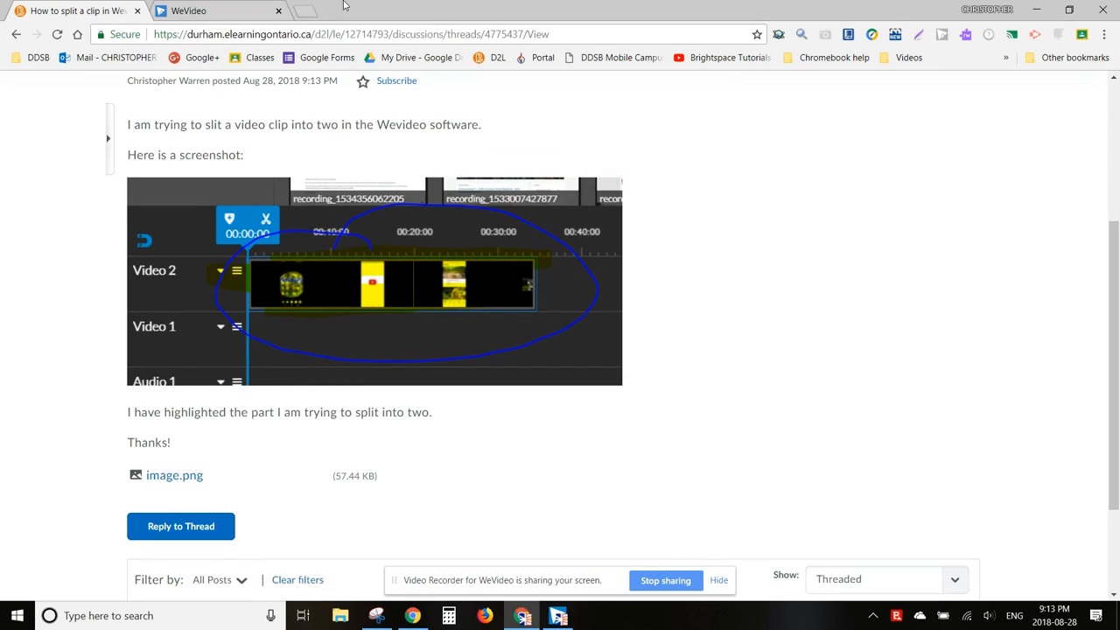
Switch to the WeVideo project and split the clip on the Video 2 track at 00:13:15
click(194, 11)
drag(116, 420, 208, 421)
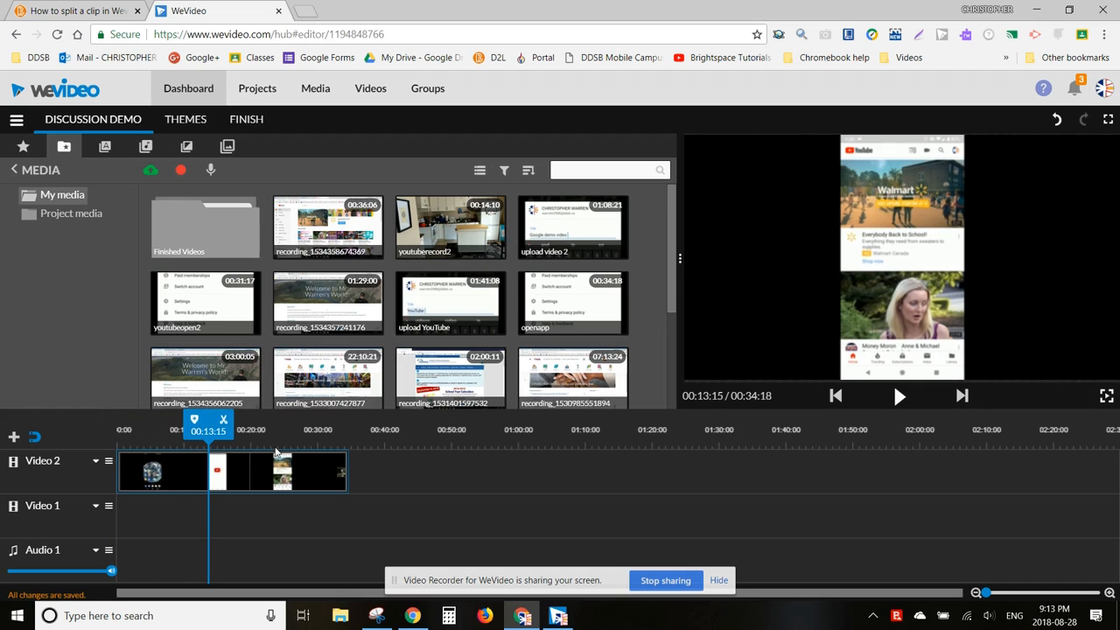
click(224, 421)
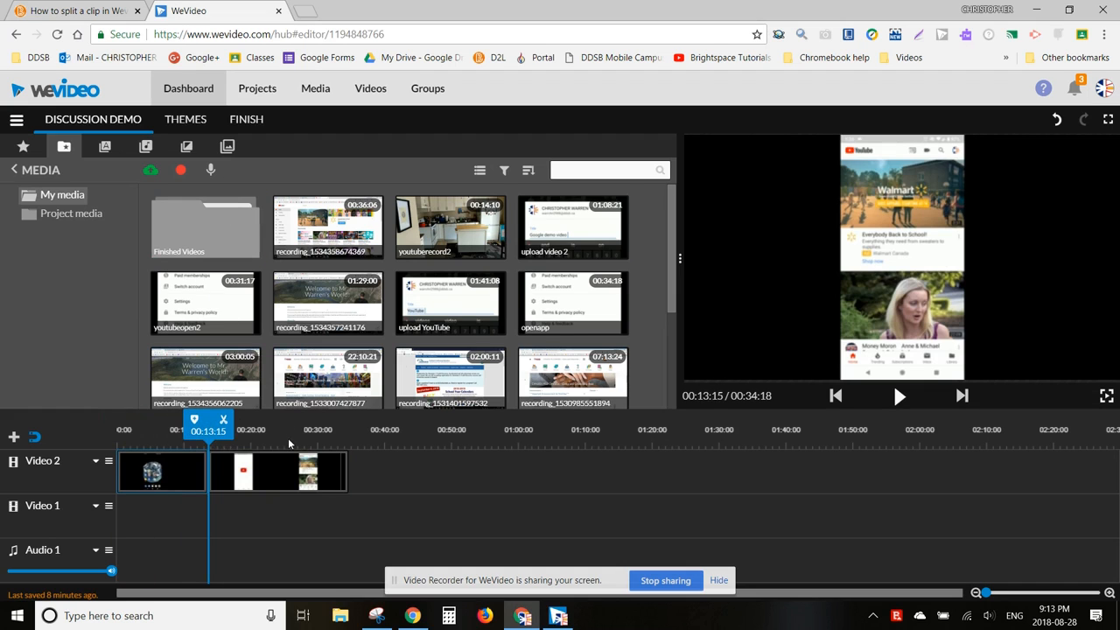
Select the two pieces of the split Video 2 clip alternately to check that they are separate
click(260, 487)
click(201, 474)
click(265, 473)
click(195, 474)
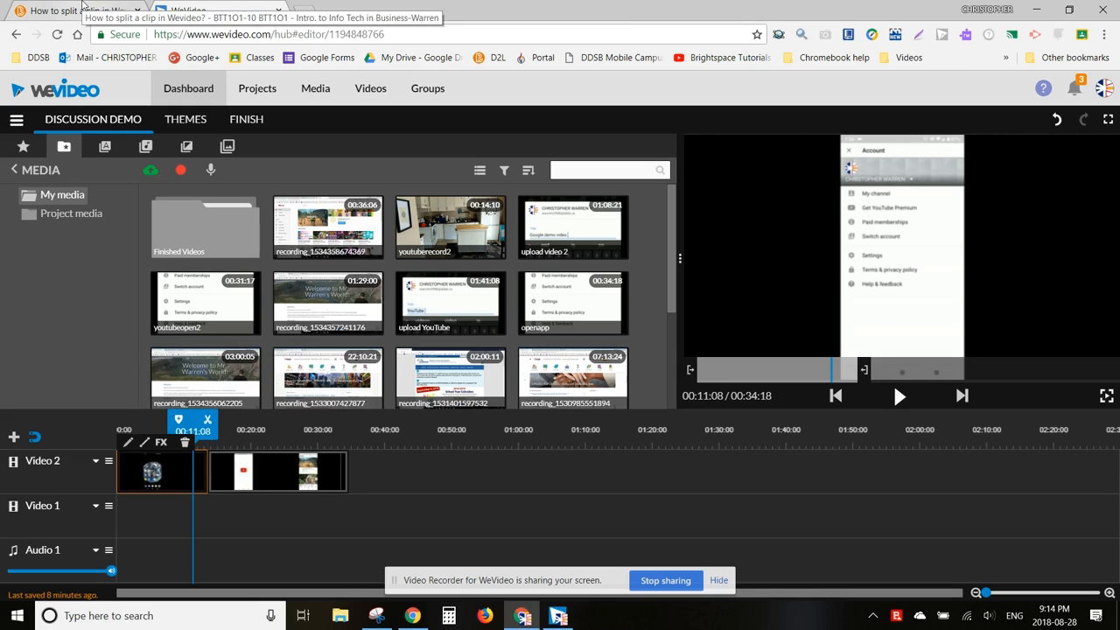
Switch to the Snipping Tool and capture a new snip of the timeline area around the two split clip pieces
click(376, 615)
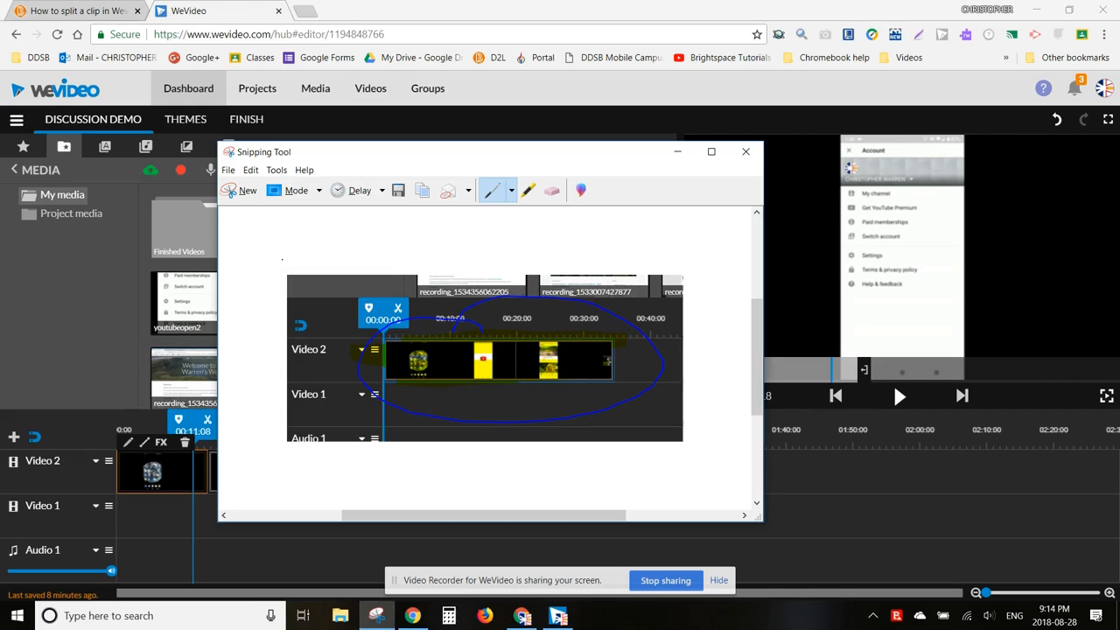
drag(112, 398, 377, 518)
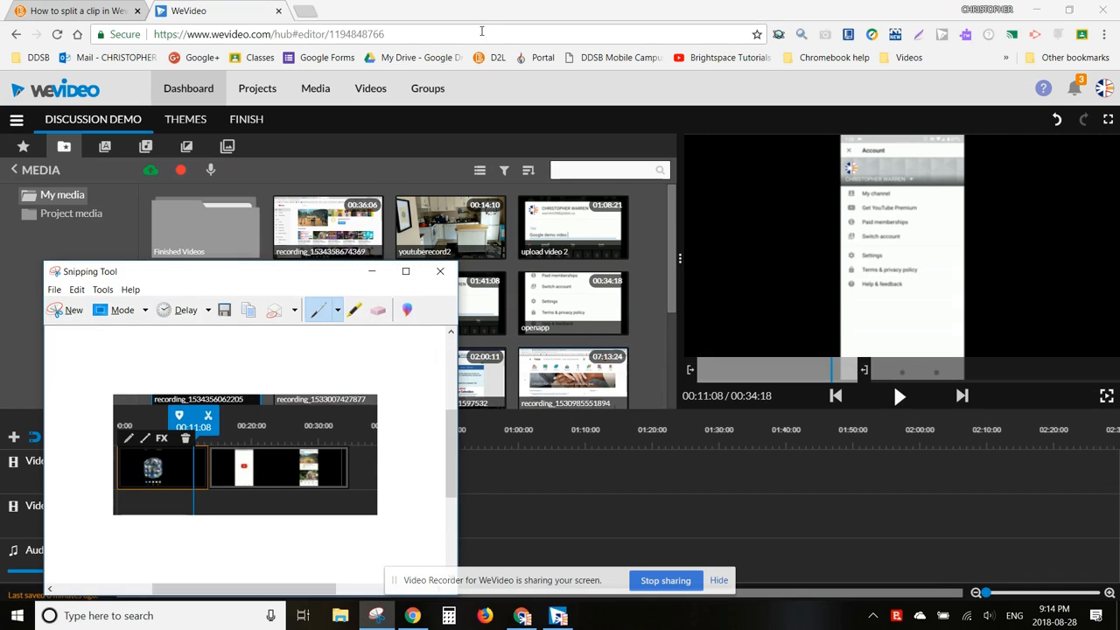
Return to the posted discussion thread and look over its title, message, screenshot and reply option
click(81, 7)
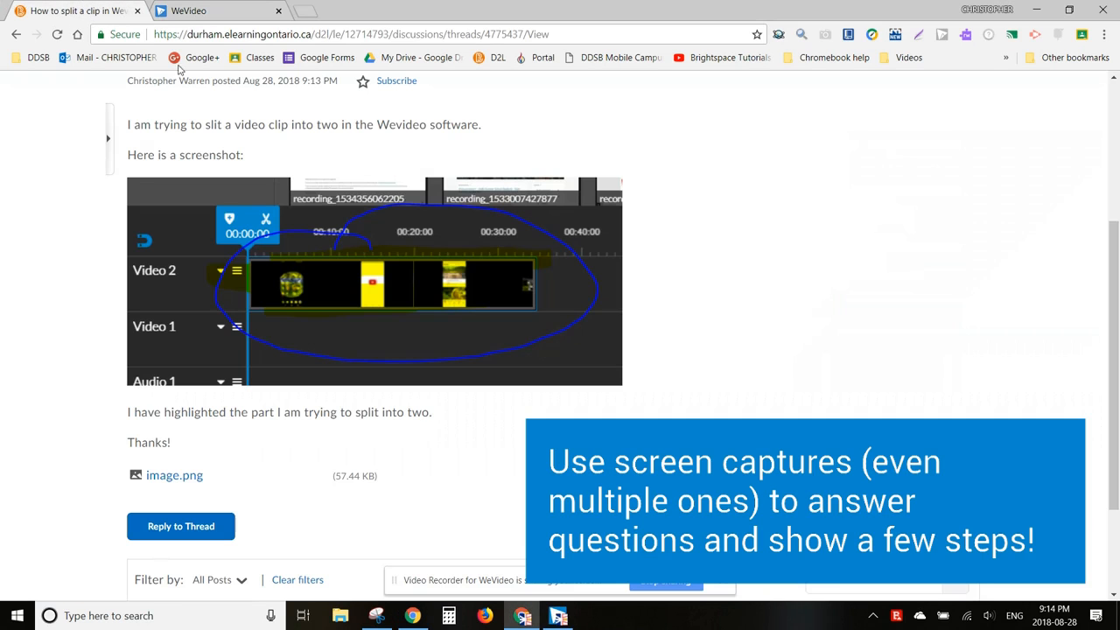
scroll(589, 413, down, 1)
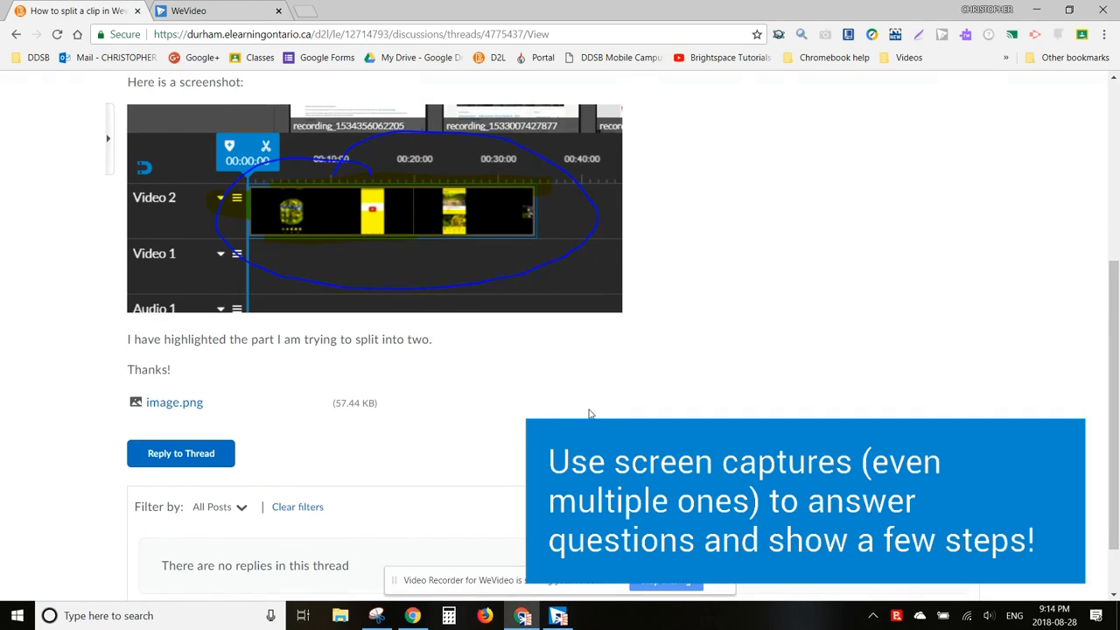
scroll(590, 413, up, 3)
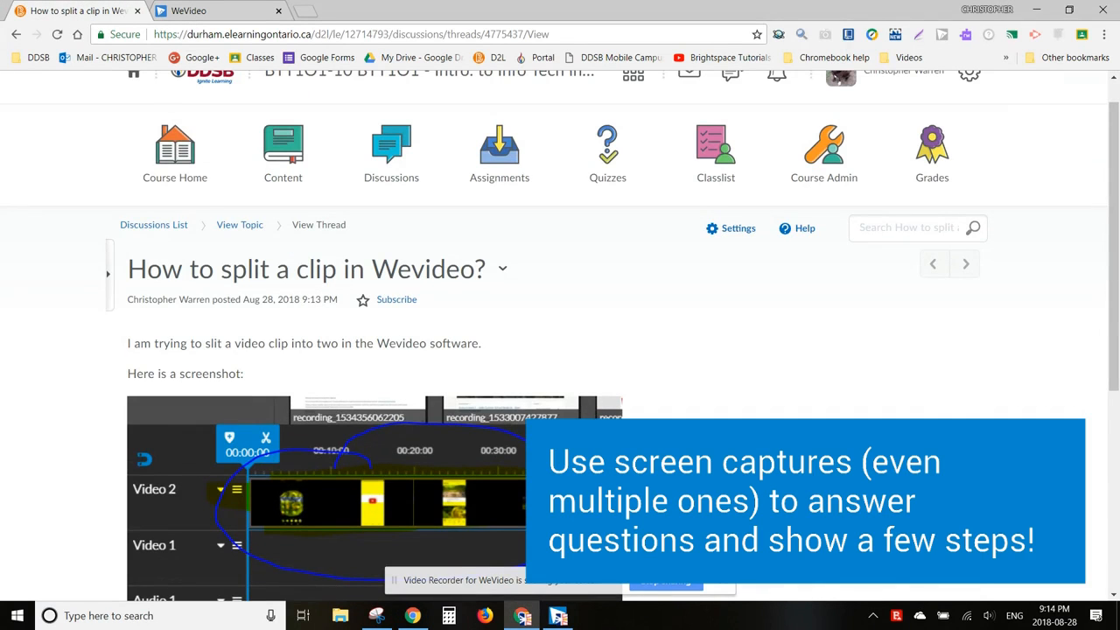
scroll(589, 420, up, 1)
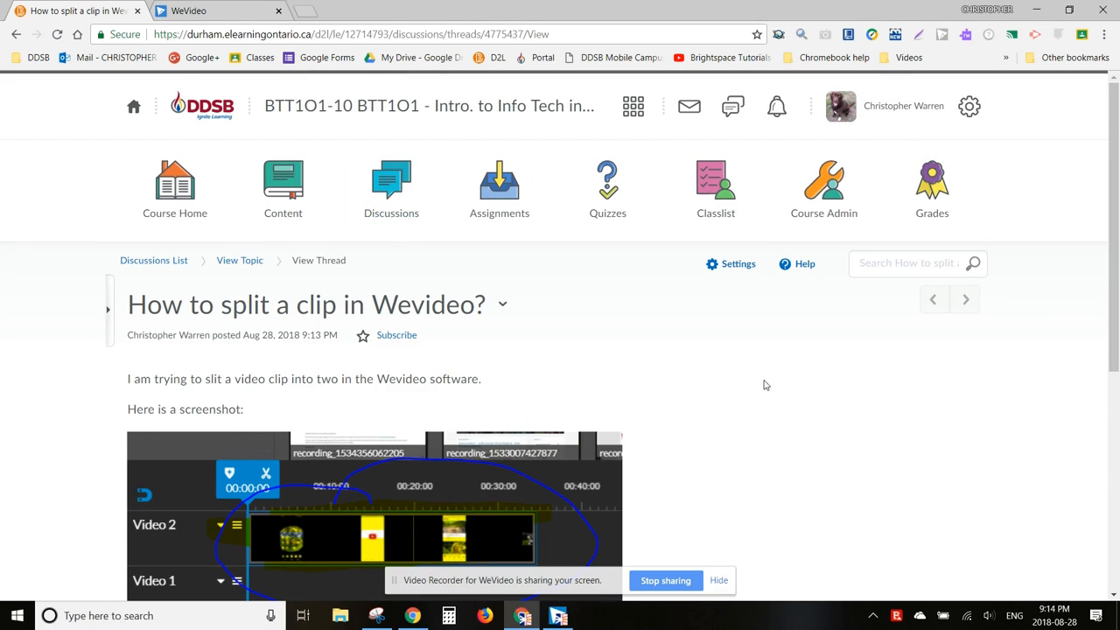
scroll(764, 385, down, 2)
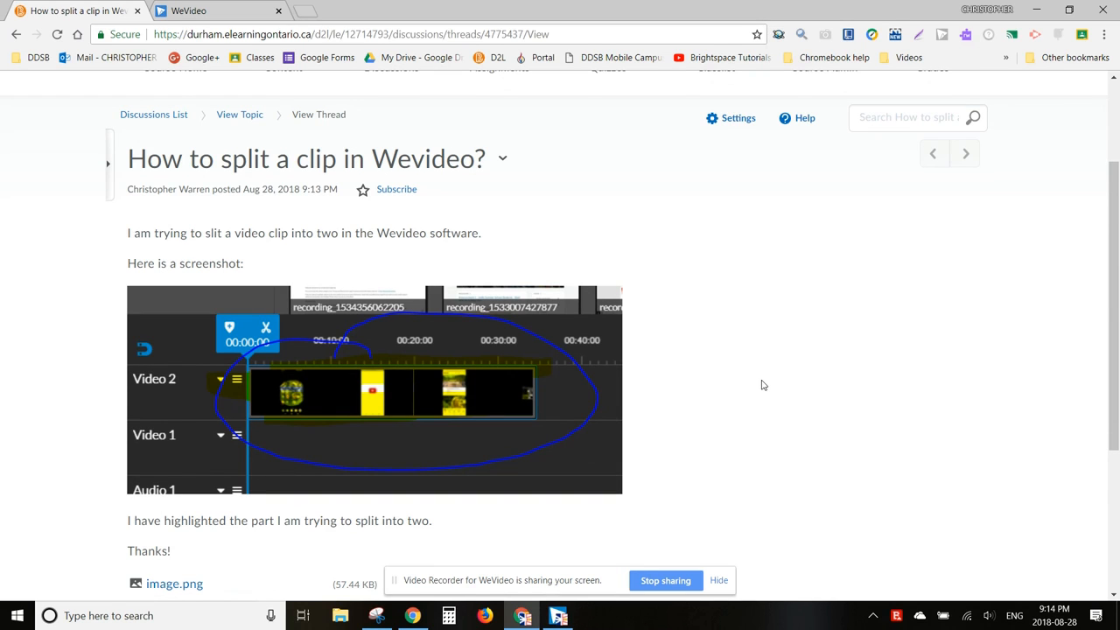
scroll(762, 385, down, 1)
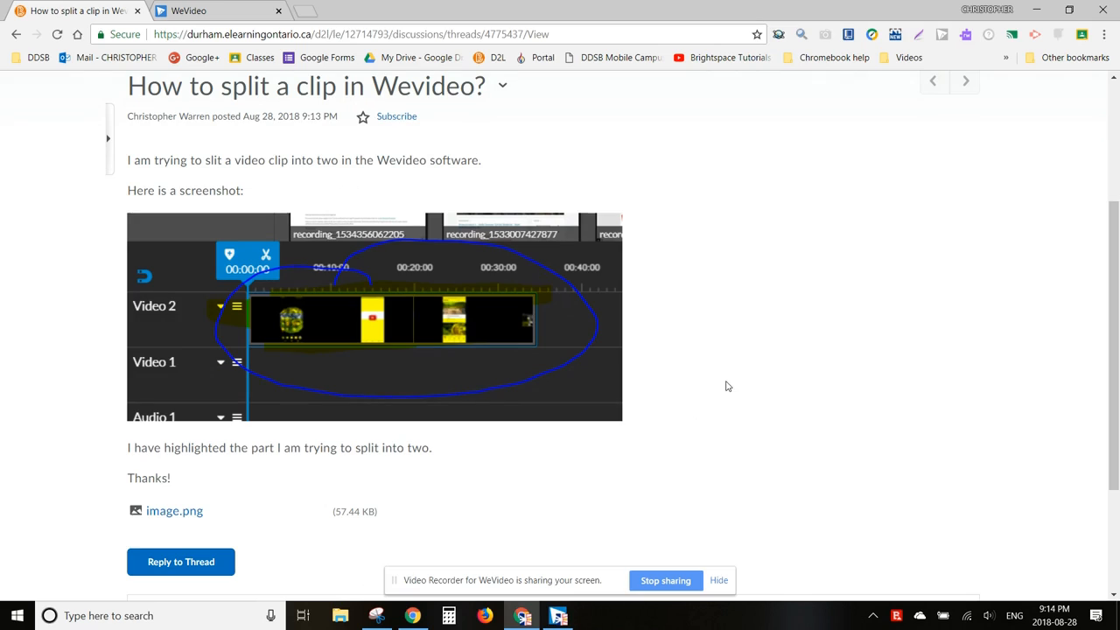